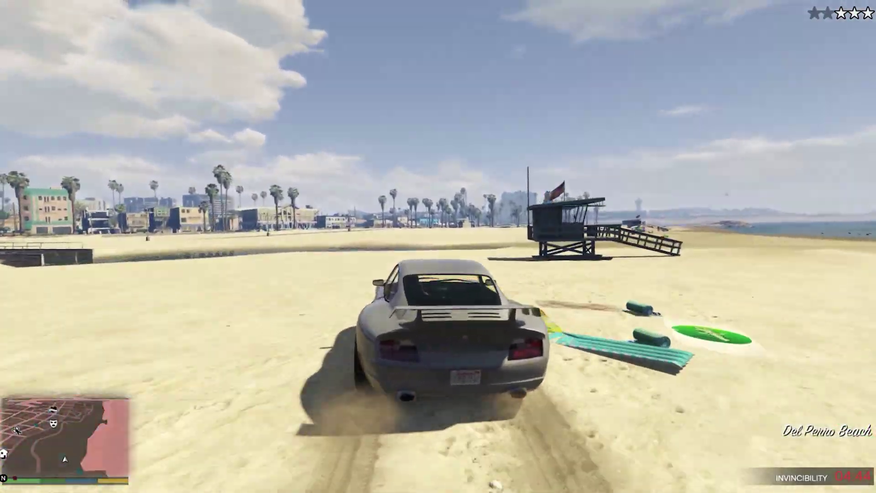
key("w")
key("w")
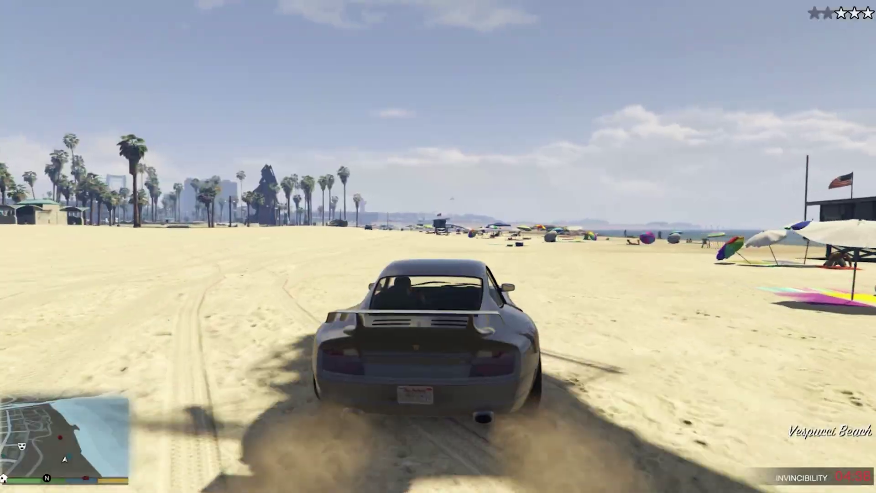
Drive the car from Del Perro Beach along Vespucci Beach past the lifeguard tower until it flips
key("w")
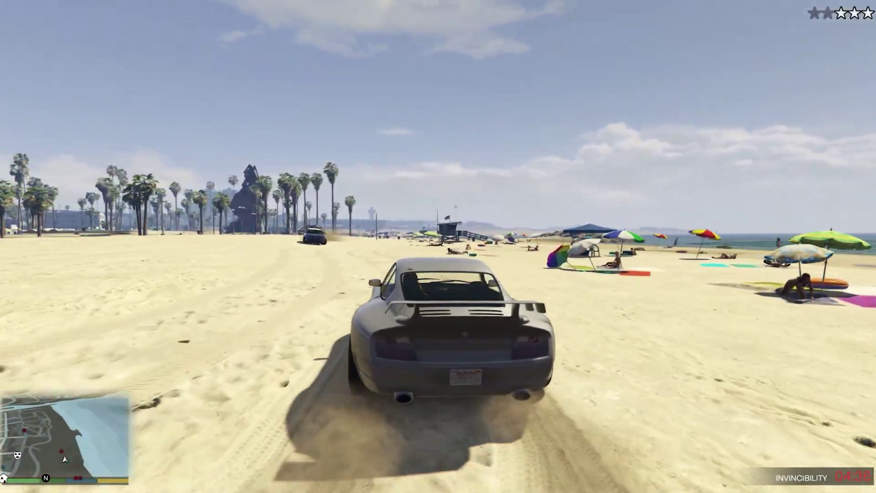
key("w")
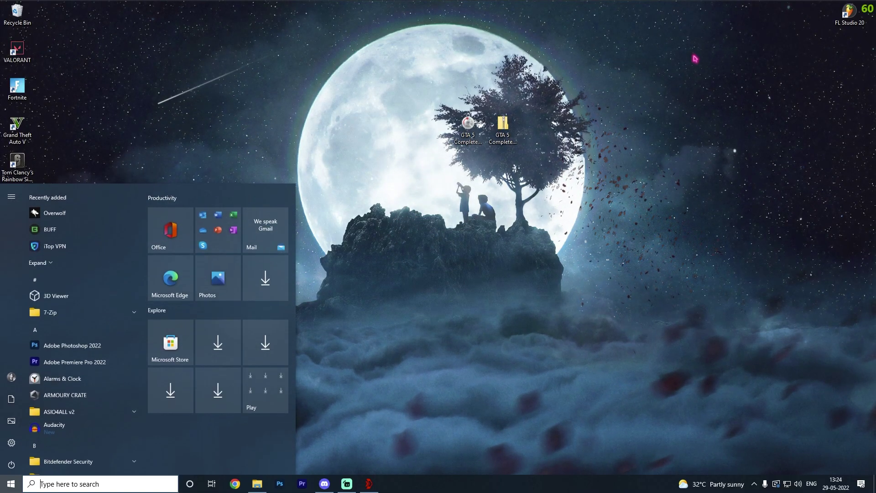
Open the restore point settings and select the Local Disk (C:) drive
type("crea")
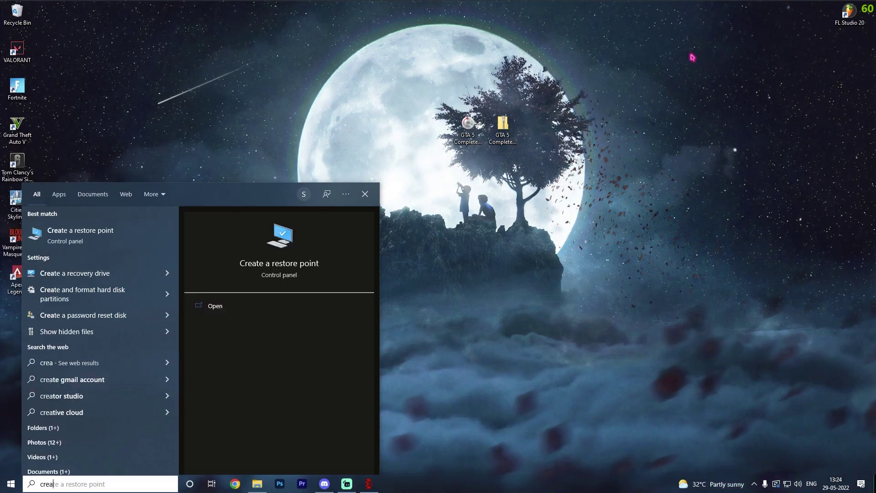
left_click(91, 234)
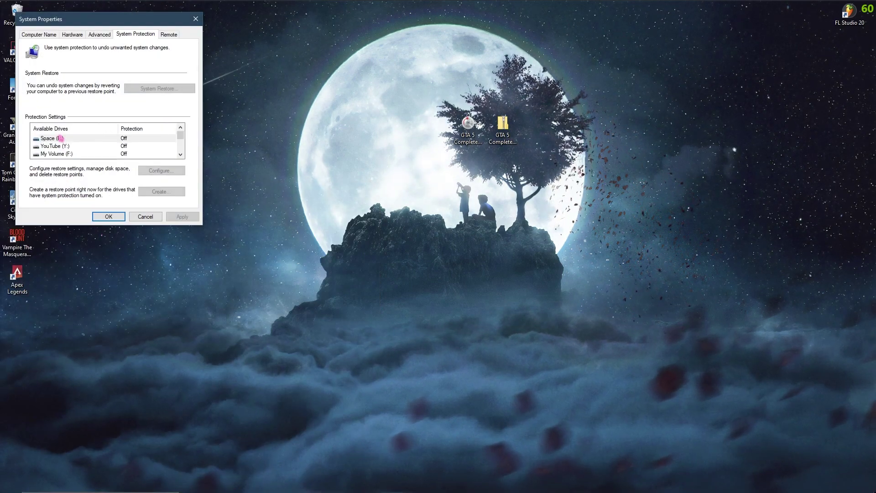
scroll(82, 147, "down", 1)
left_click(77, 146)
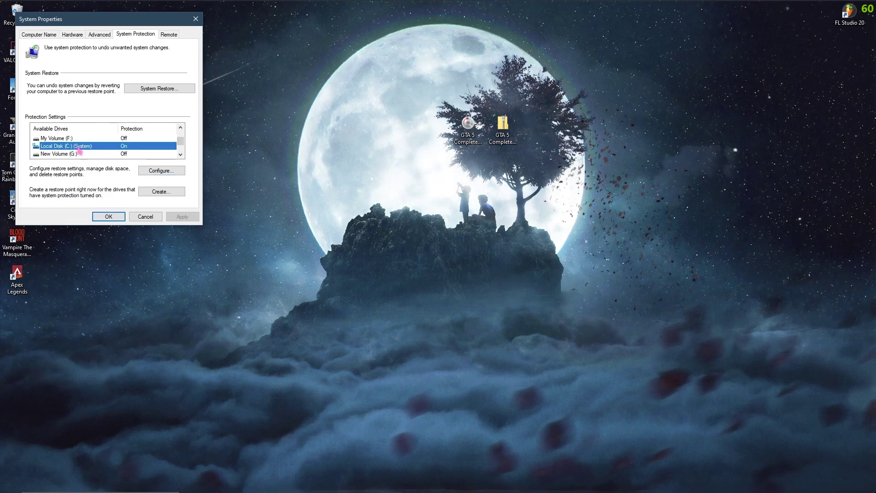
Create a restore point named 'GTA v', then close System Properties
left_click(158, 191)
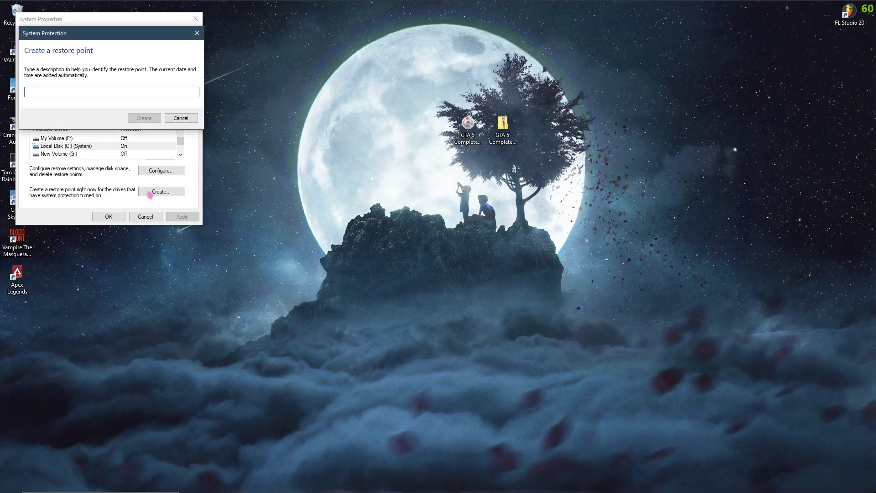
type("GTA v")
left_click(139, 120)
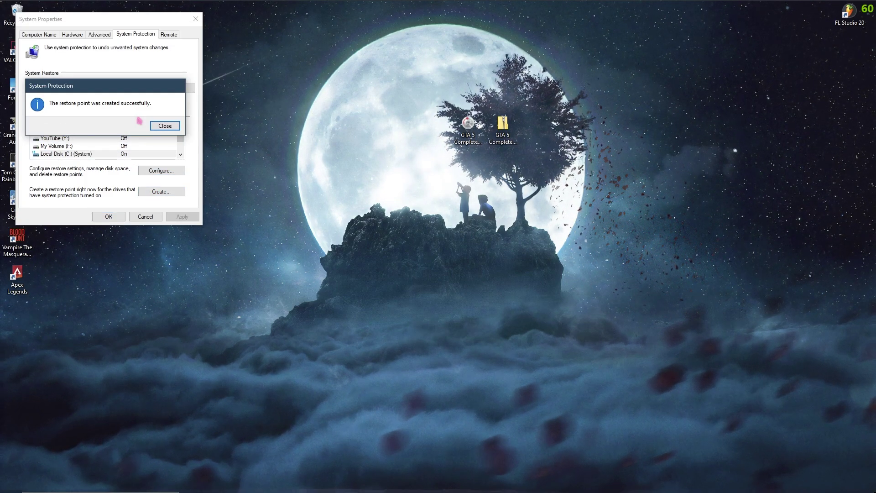
left_click(163, 126)
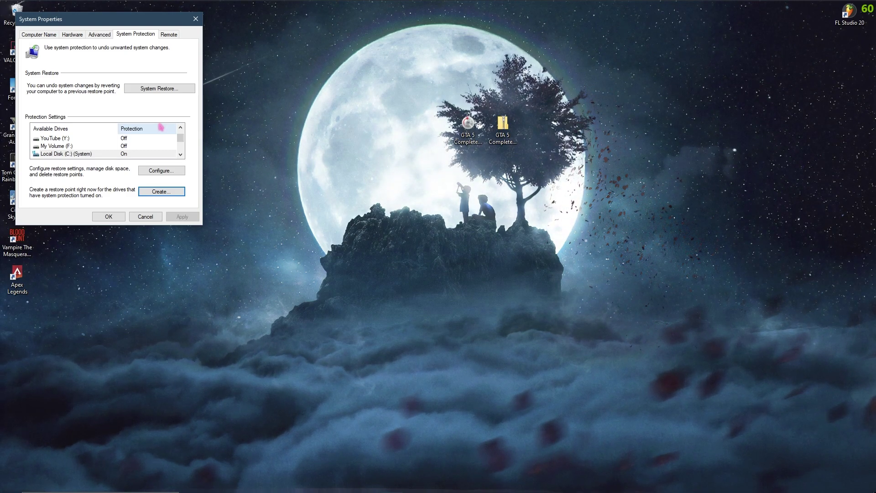
left_click(195, 20)
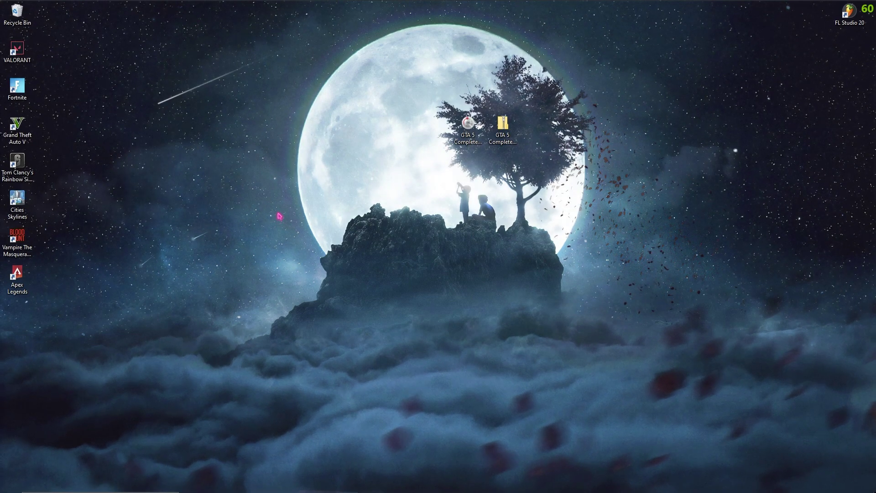
Open Grand Theft Auto V's local files from the Steam library and select the folder path
key("super")
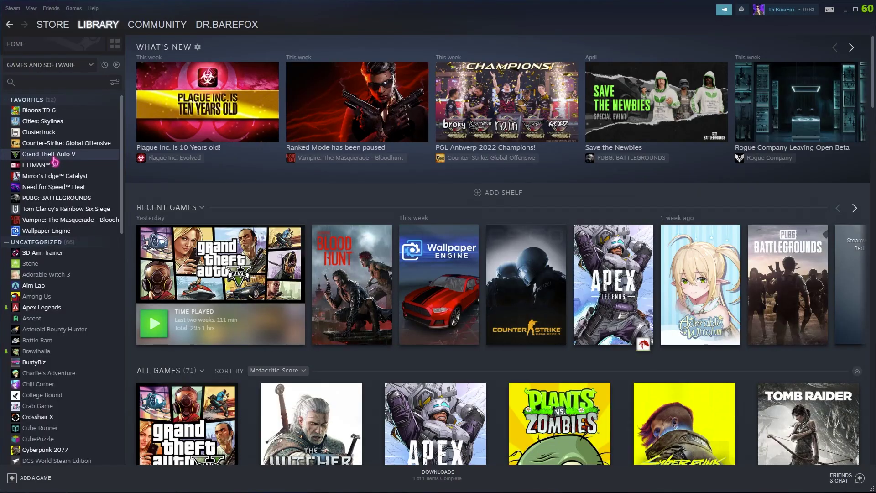
left_click(55, 153)
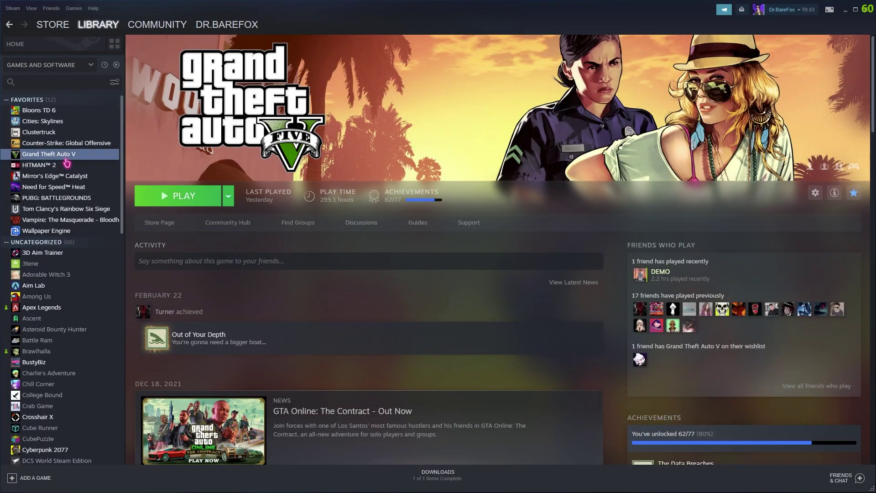
right_click(66, 162)
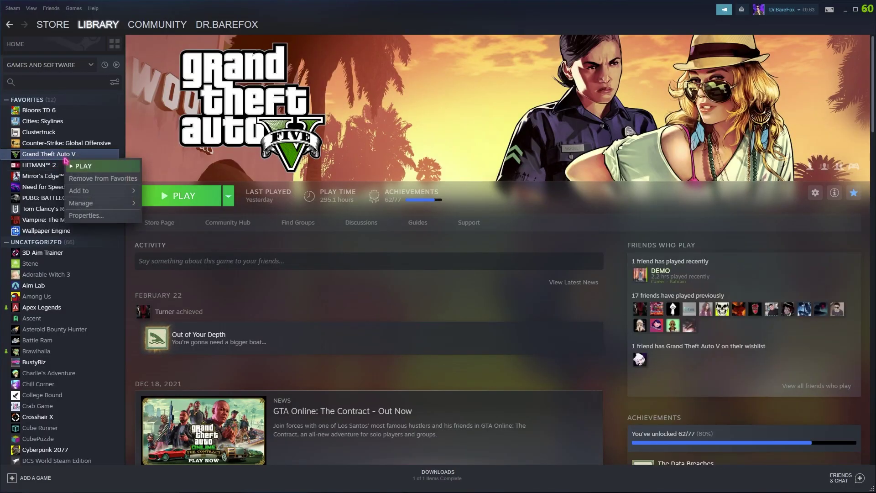
mouse_move(91, 205)
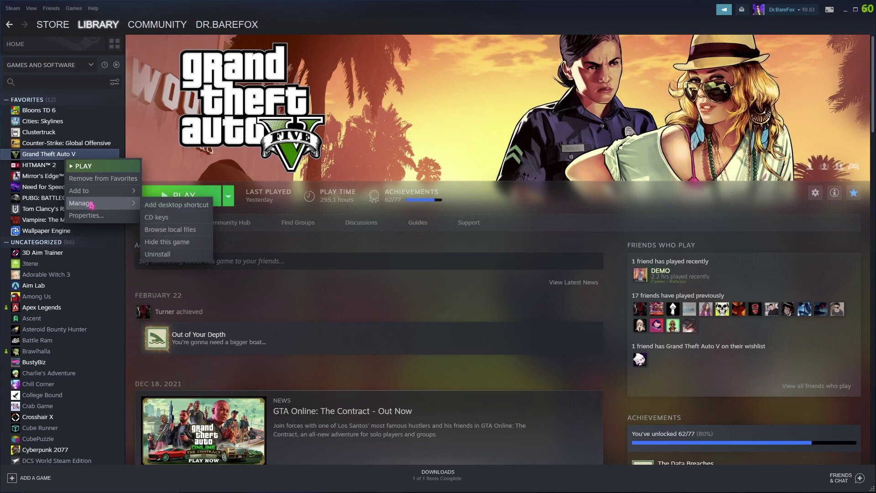
left_click(170, 229)
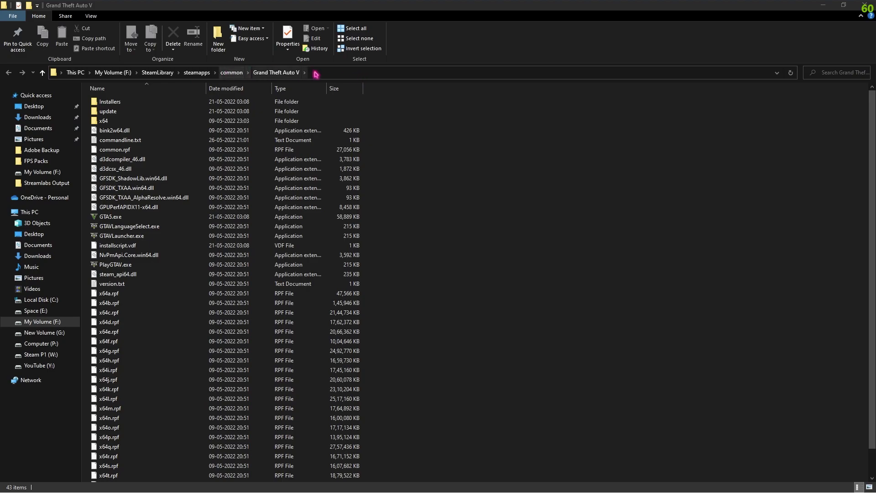
left_click(341, 73)
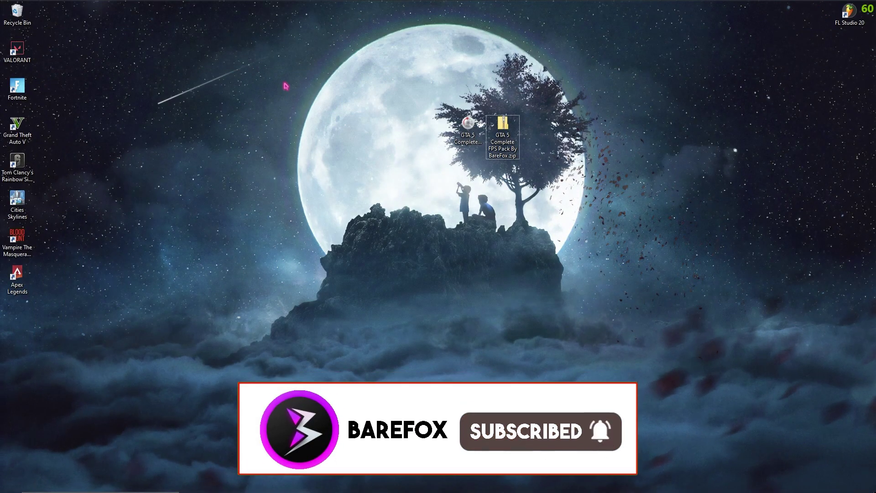
Add GTA5.exe from the game folder to the Windows Graphics settings app list
key("super")
type("gra")
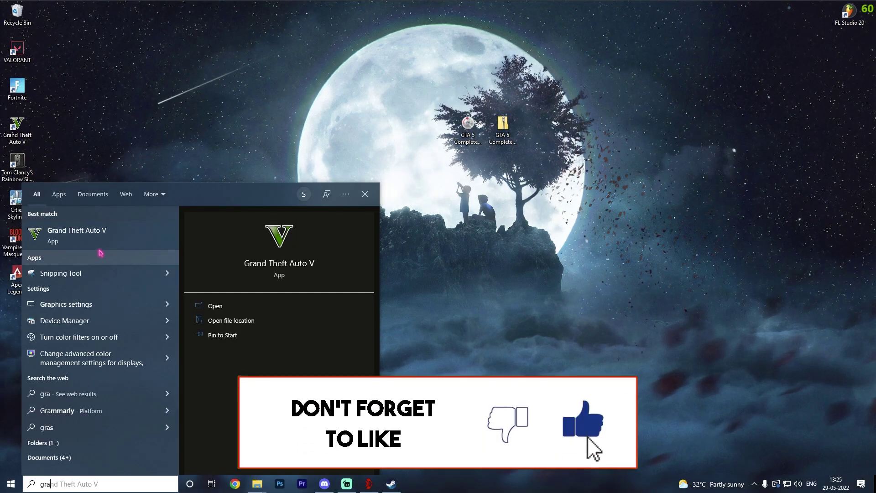
left_click(64, 304)
left_click(233, 247)
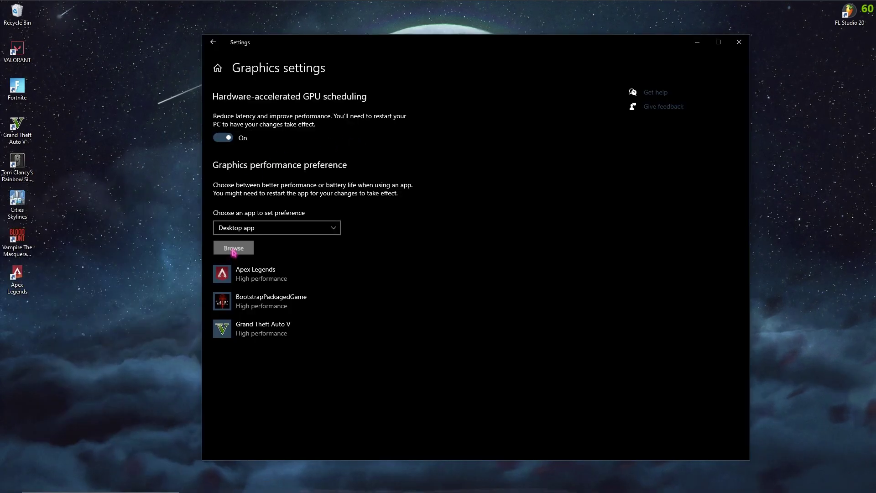
left_click(291, 57)
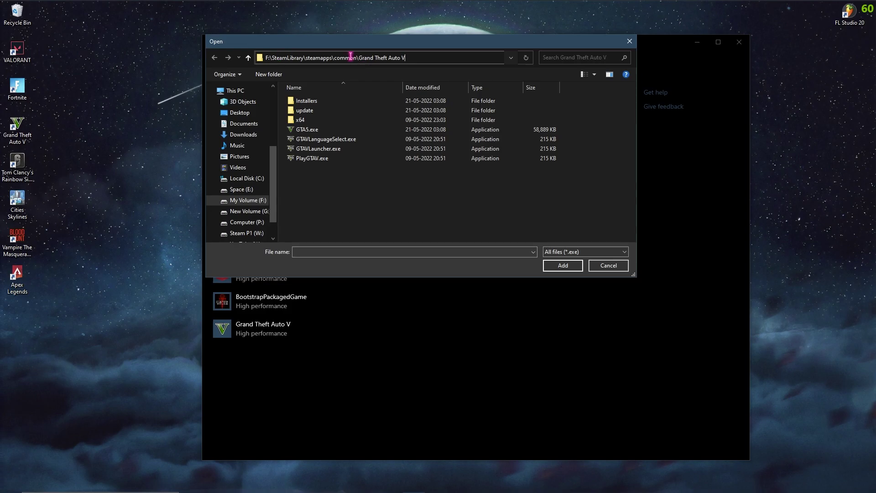
left_click(312, 131)
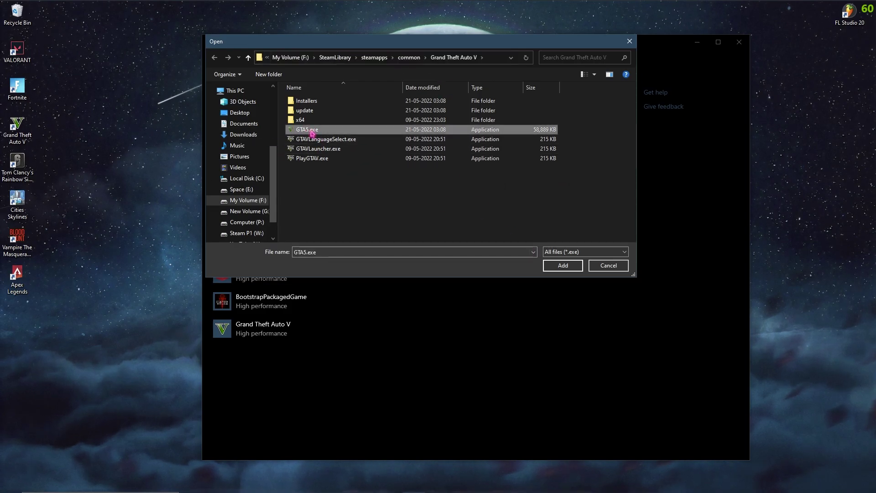
left_click(553, 263)
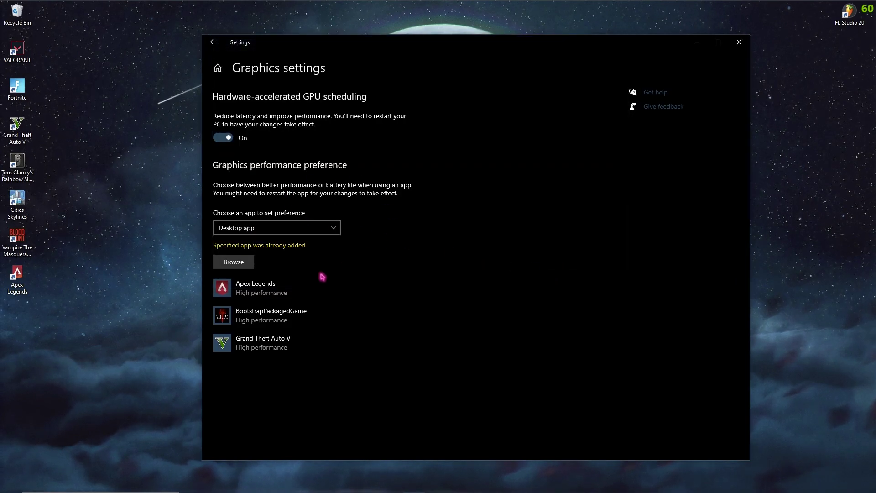
Save High performance as Grand Theft Auto V's graphics preference and close Settings
left_click(259, 345)
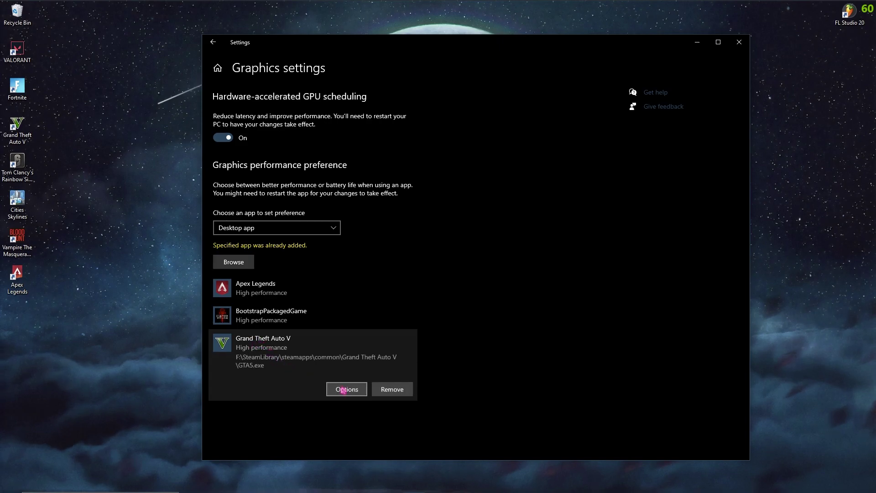
left_click(347, 389)
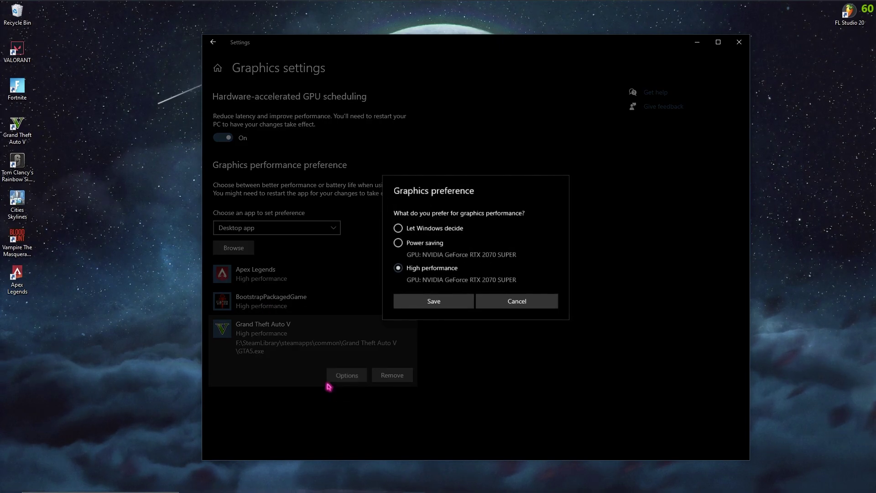
left_click(433, 300)
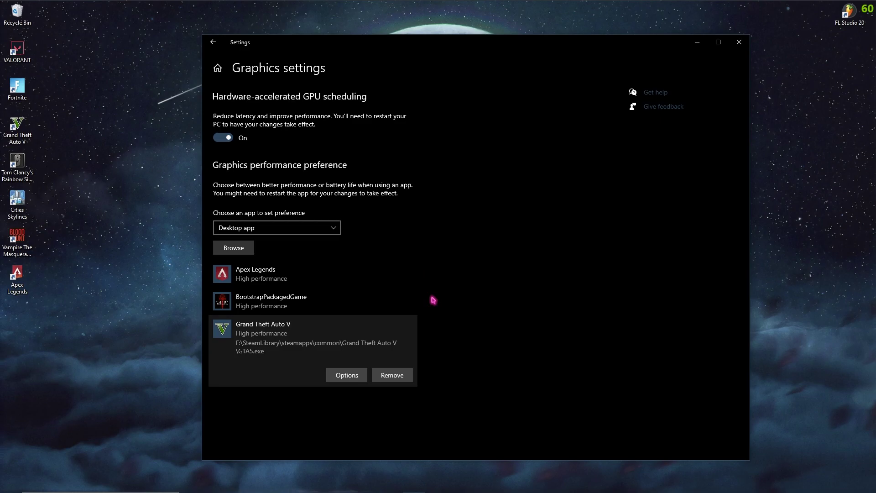
left_click(738, 42)
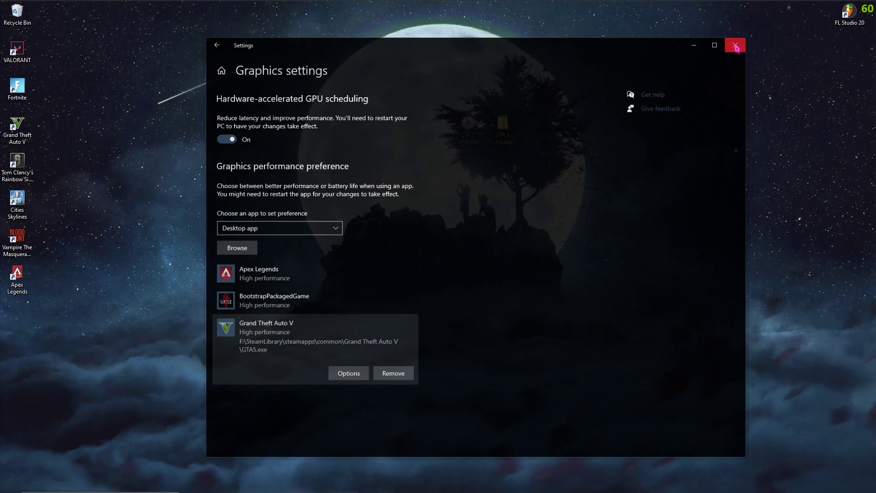
Switch the Game Mode toggle on, then close the Settings window
key("super")
type("game")
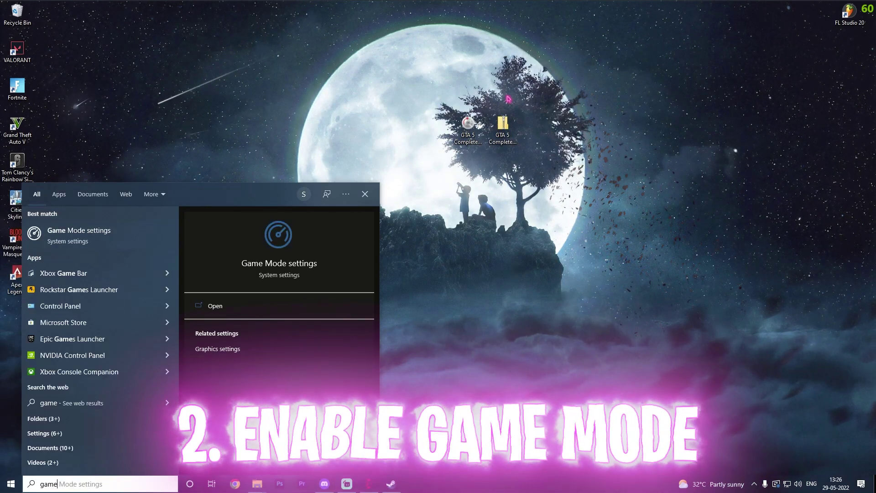
key("Return")
left_click(368, 123)
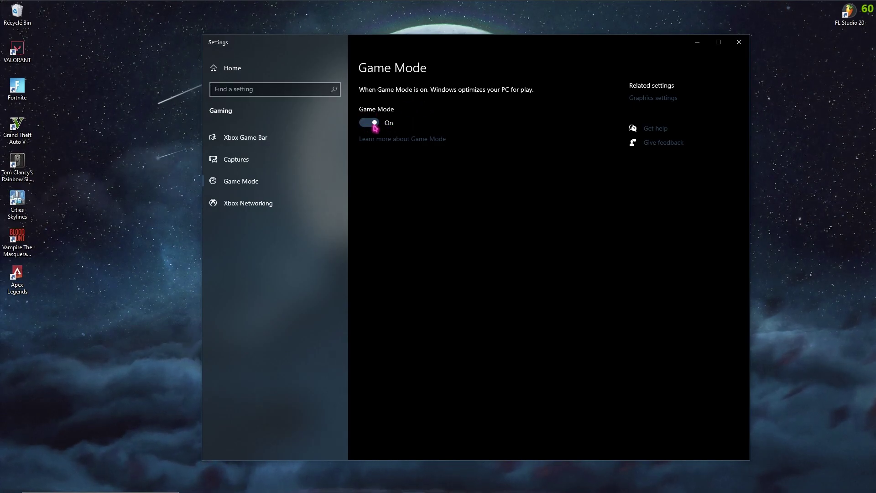
left_click(740, 43)
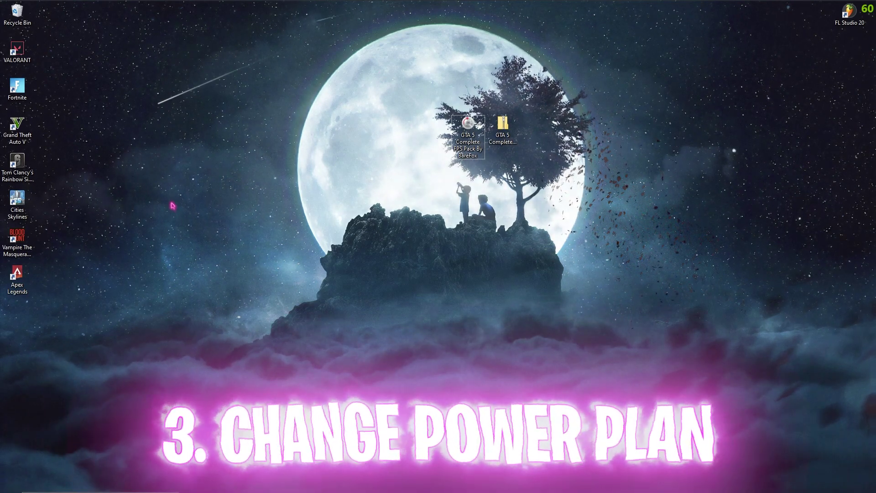
Confirm Ultimate Performance is the selected power plan, then minimise Power Options
key("super")
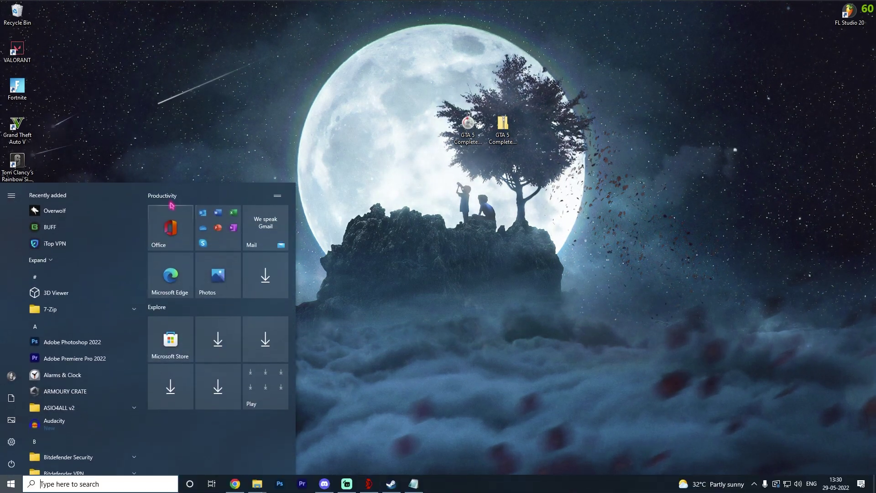
type("power")
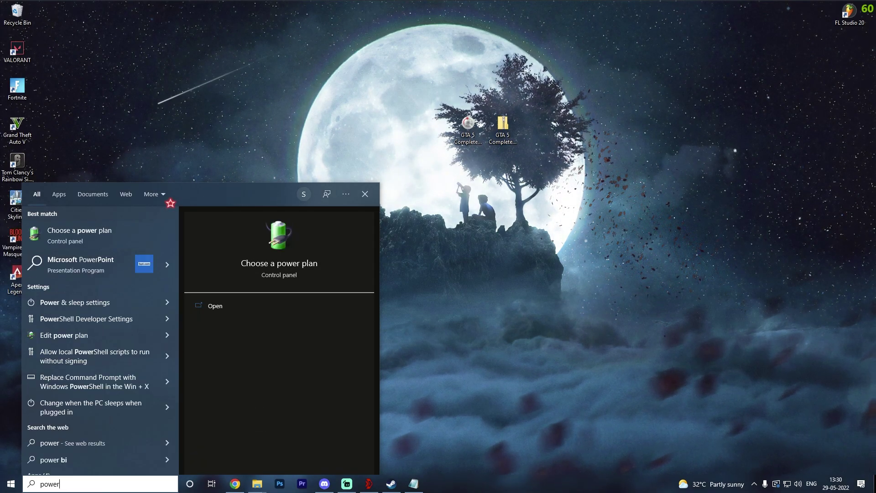
key("Return")
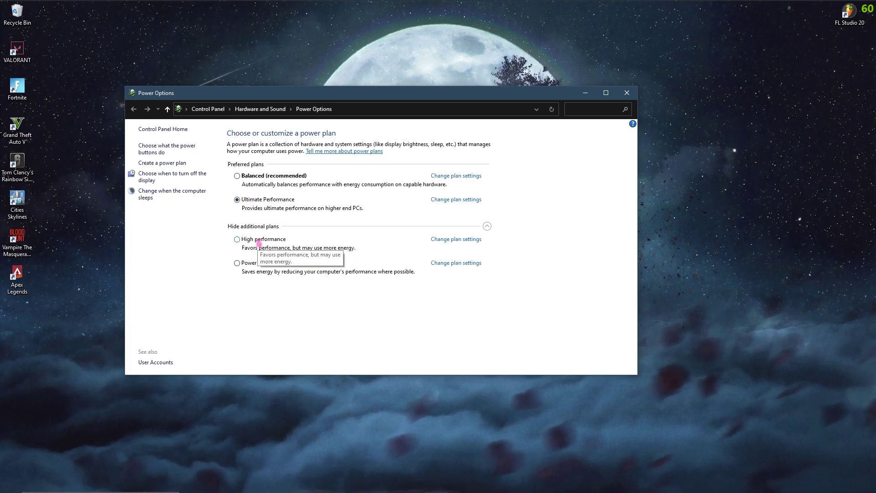
left_click(588, 94)
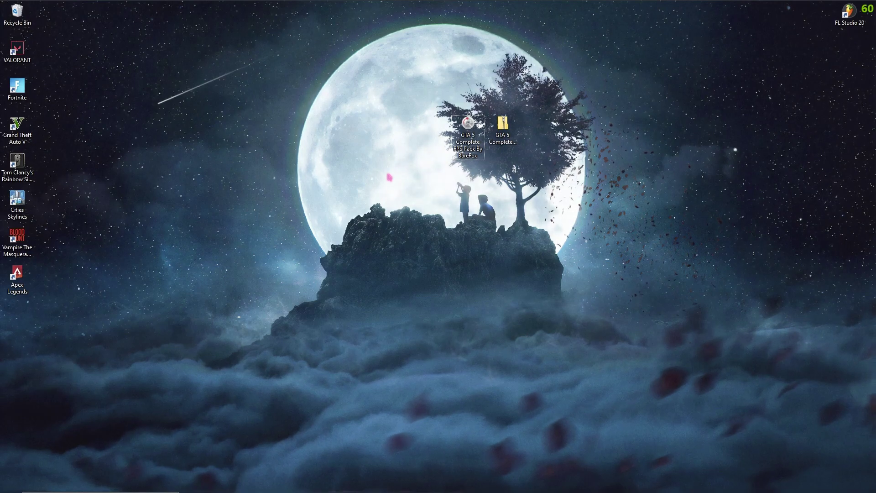
Open the GTA 5 FPS pack zip and review its Medium, Low and Potato End presets
left_click_drag(396, 93, 616, 198)
left_click(501, 133)
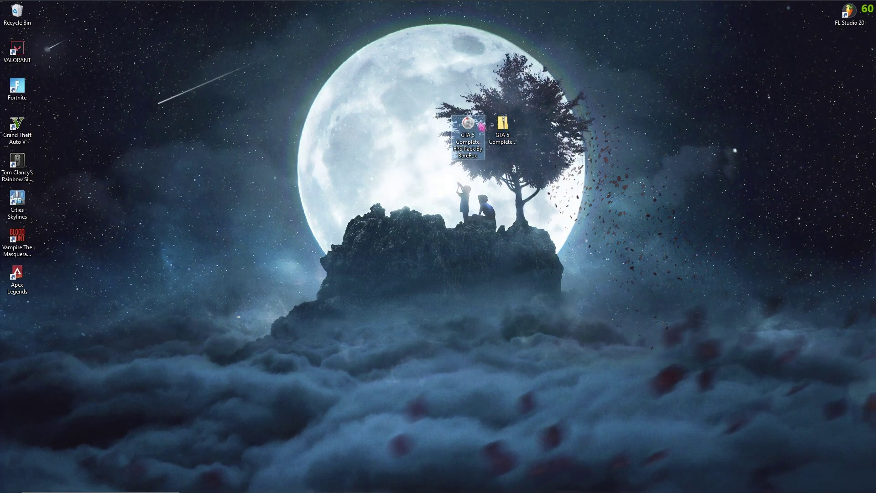
double_click(502, 130)
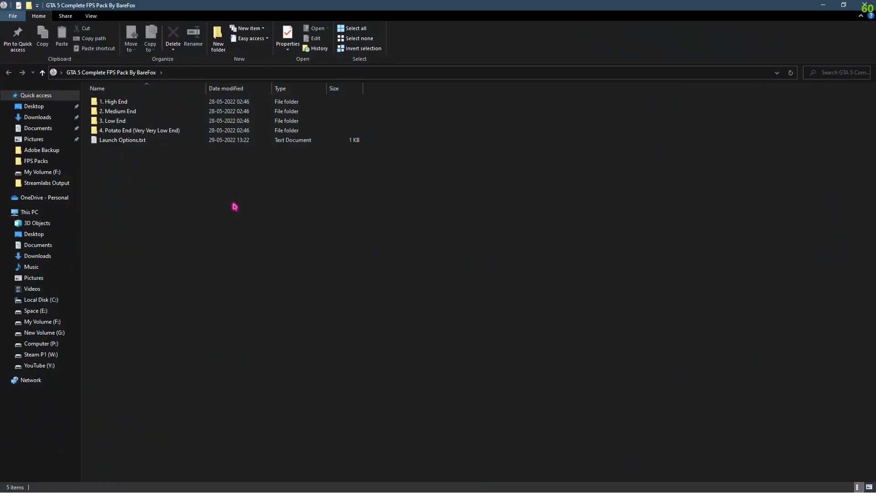
left_click(122, 113)
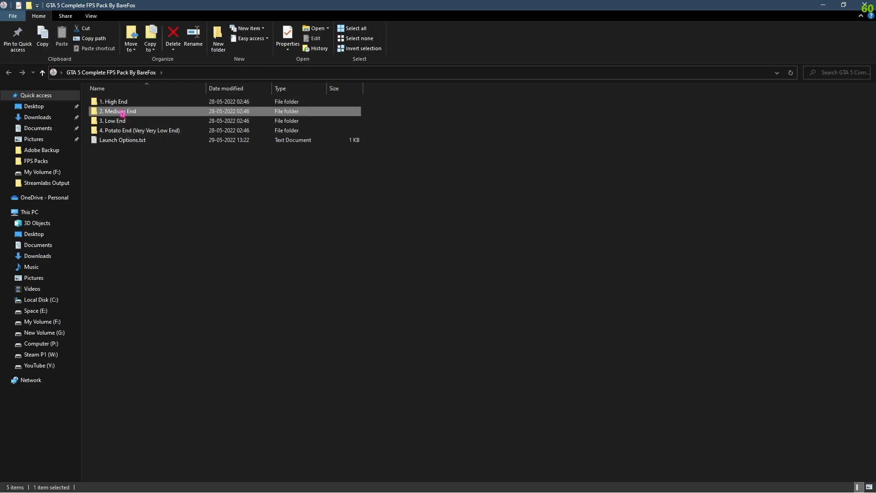
left_click(151, 122)
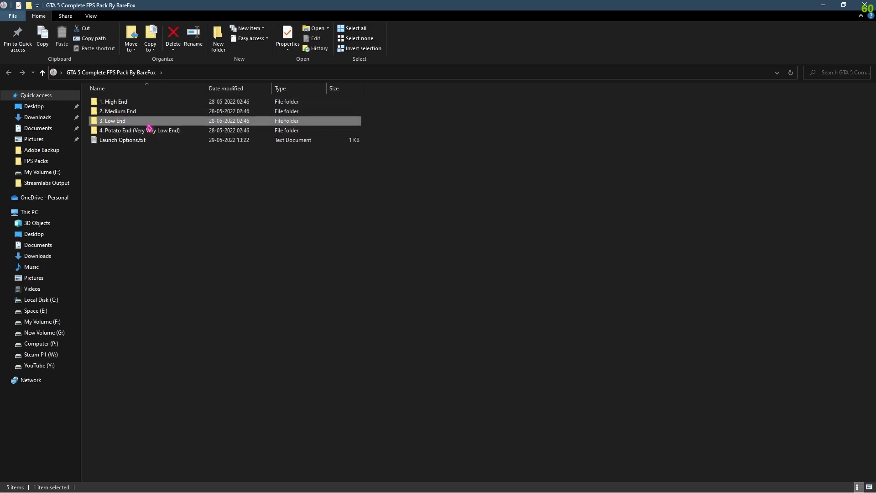
left_click(144, 132)
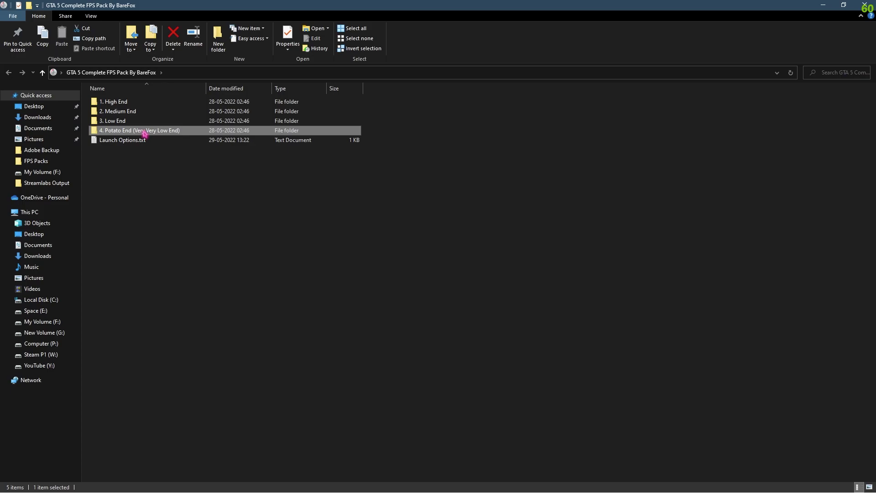
Copy the full line from Launch Options.txt and minimise Notepad
double_click(141, 141)
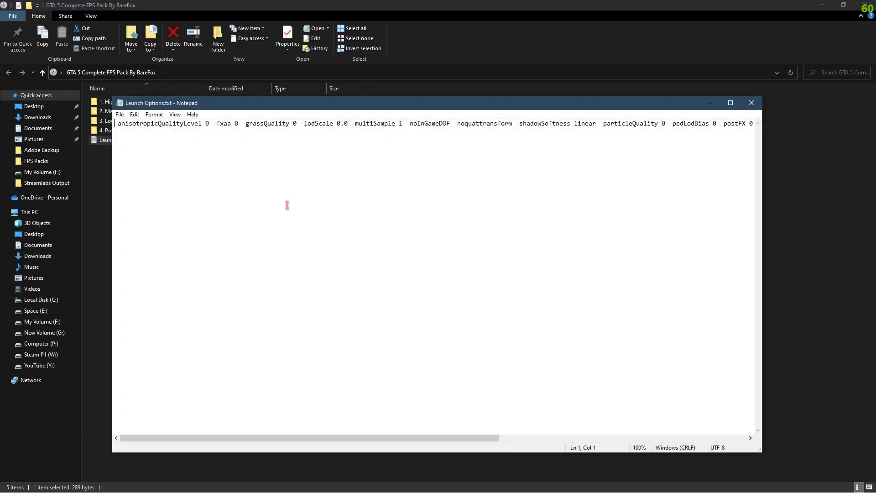
key("ctrl+a")
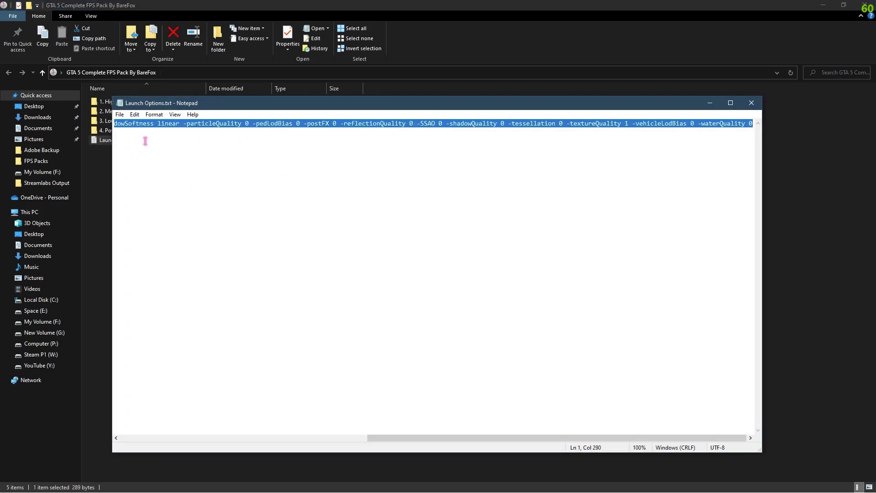
left_click(708, 105)
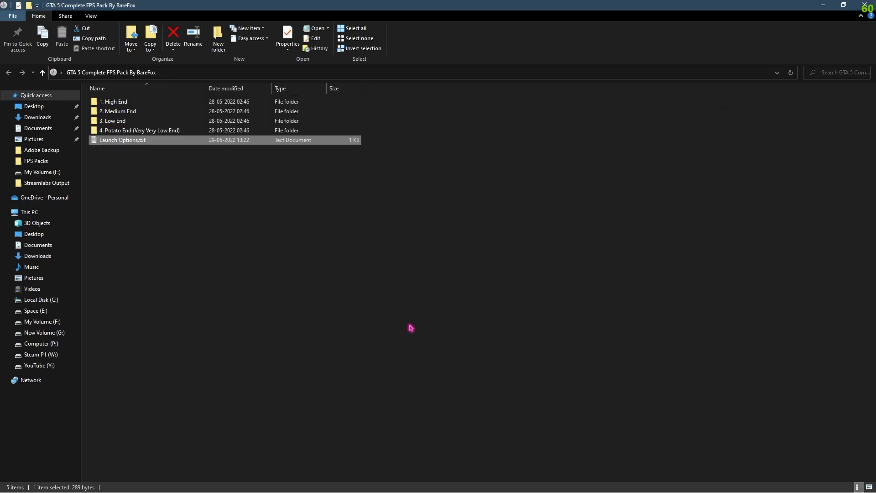
Paste the copied FPS-pack line into Grand Theft Auto V's Steam Launch Options and close Properties
key("super")
left_click(374, 484)
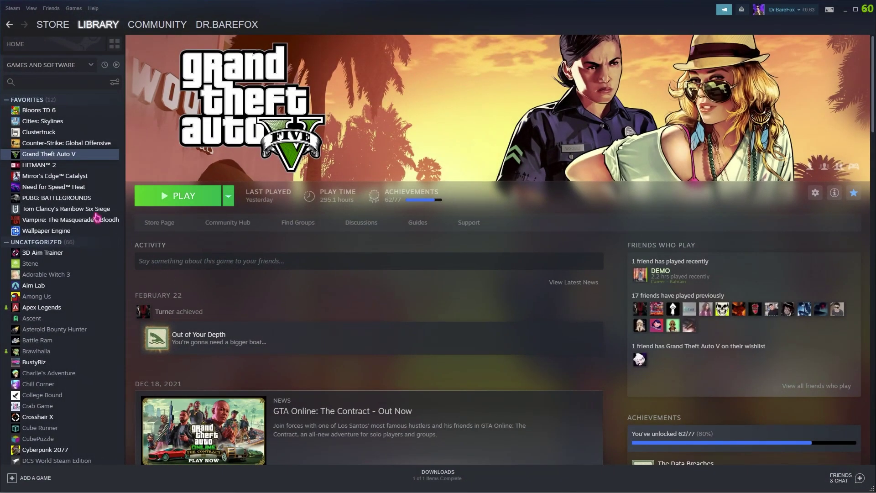
right_click(75, 154)
left_click(97, 212)
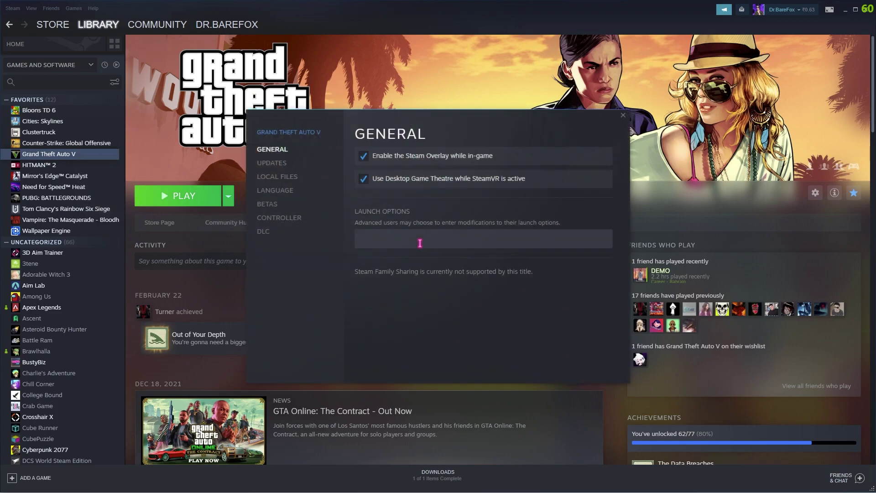
key("ctrl+v")
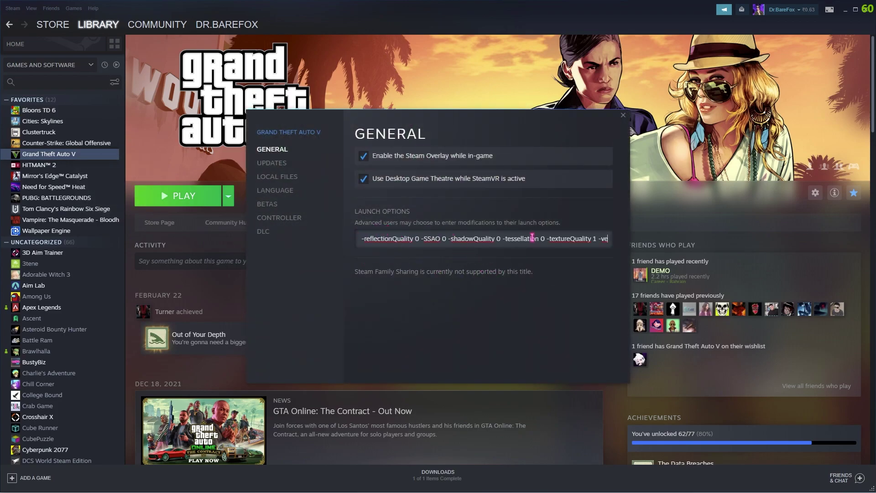
left_click(622, 115)
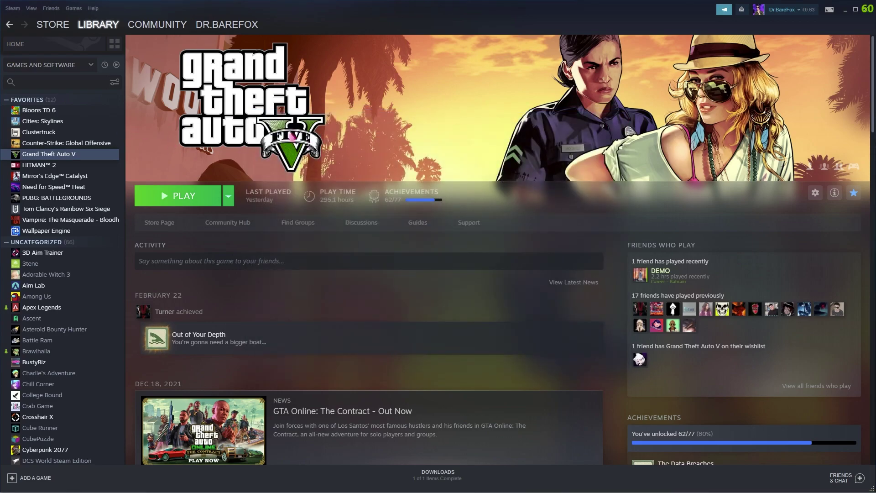
Review the High, Medium, Low and Potato End preset folders, then open 4. Potato End (Very Very Low End)
key("alt+Tab")
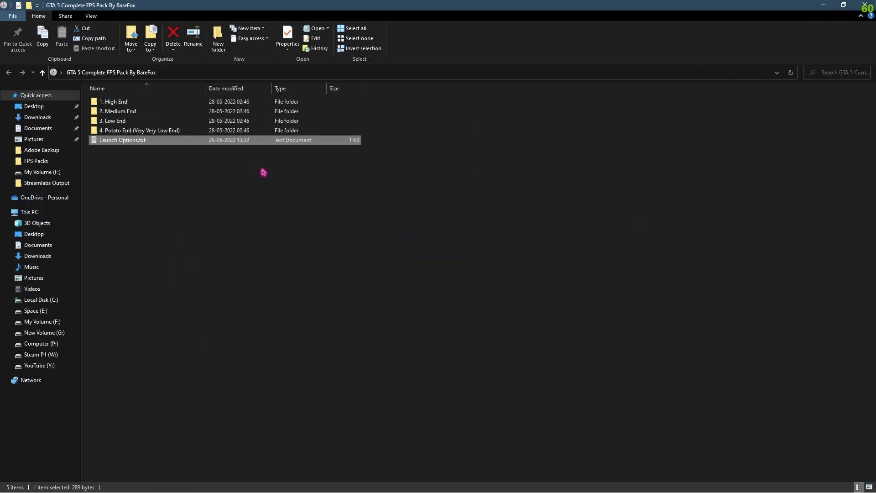
key("Home")
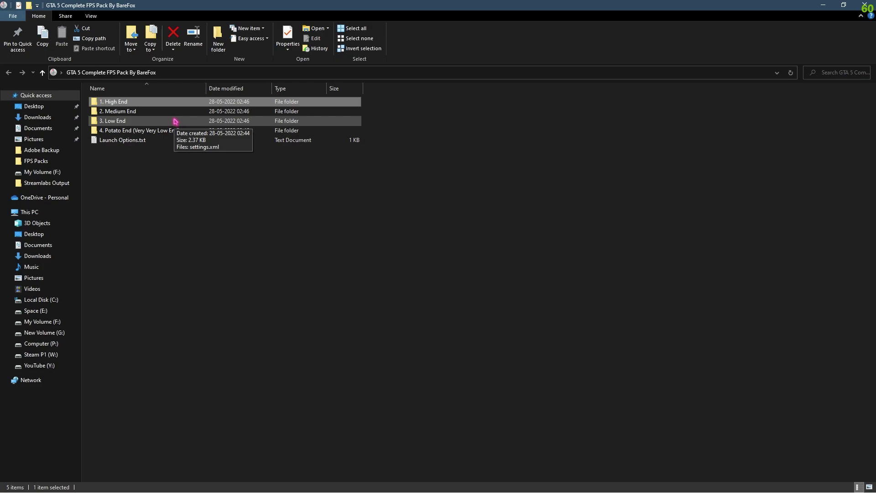
left_click(167, 111)
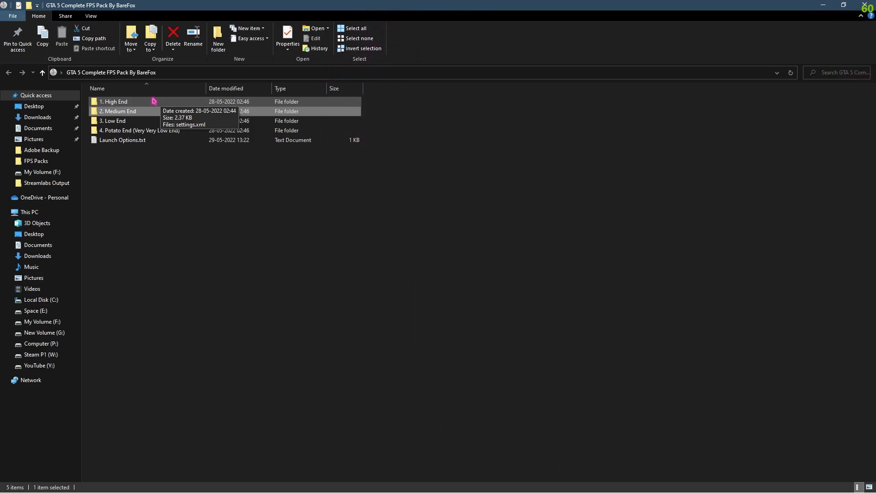
left_click(131, 121)
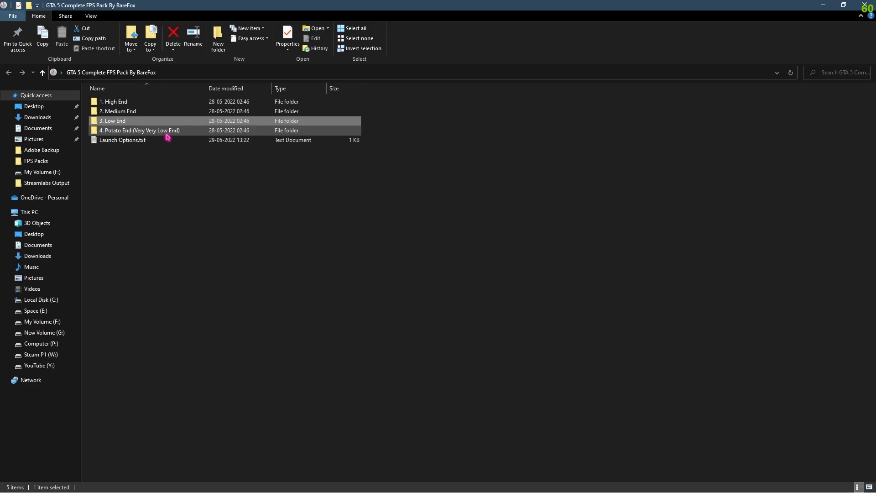
mouse_move(167, 137)
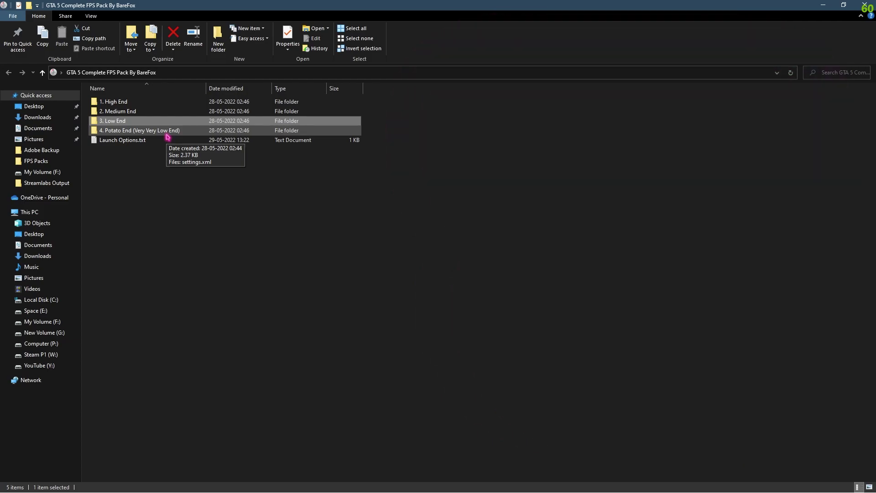
left_click(132, 133)
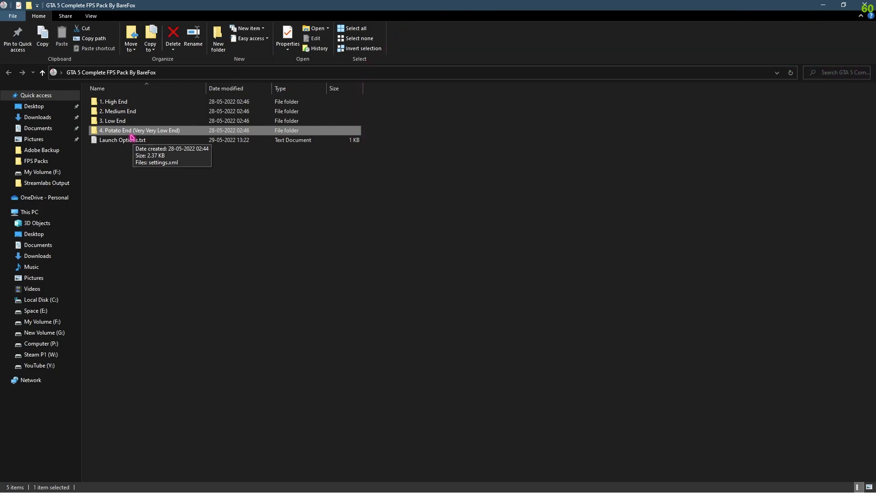
left_click(121, 94)
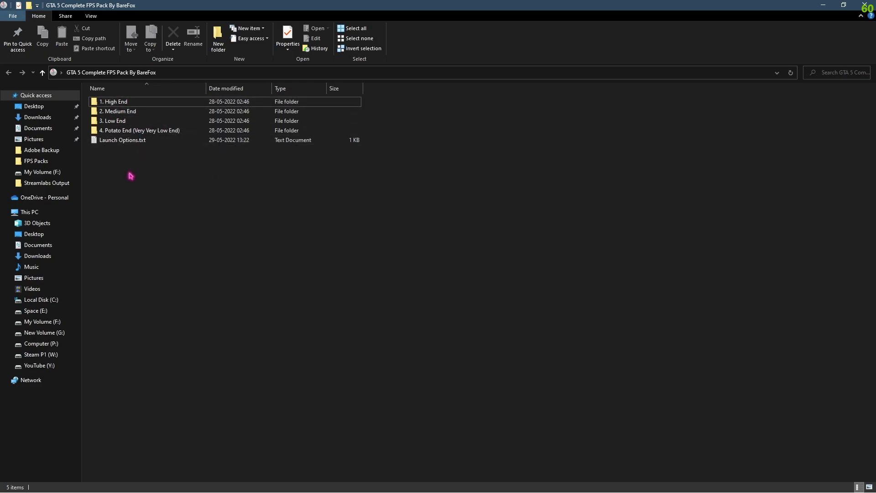
left_click(135, 132)
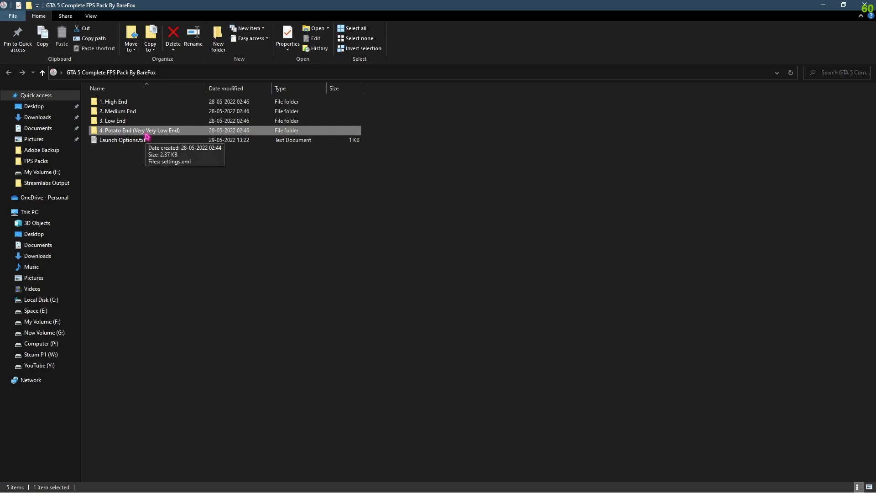
double_click(146, 132)
Copy the preset's settings.xml and go to Documents > Rockstar Games > GTA V
left_click(122, 104)
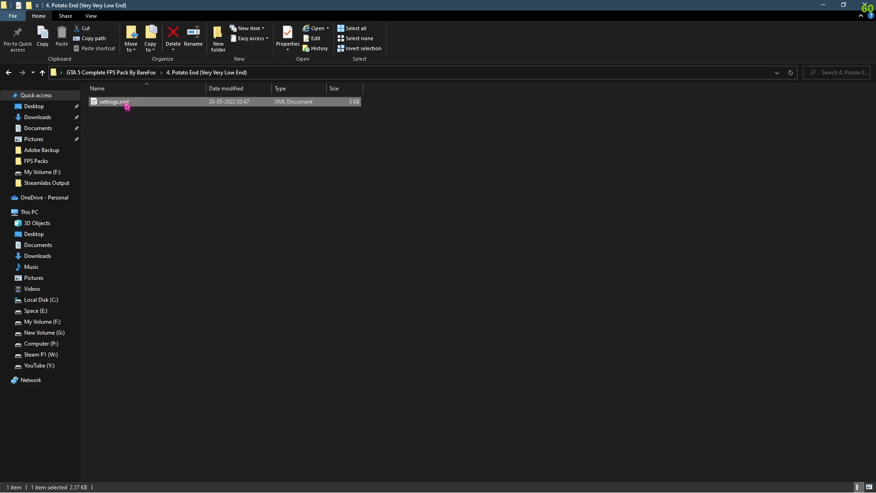
right_click(126, 106)
left_click(56, 234)
left_click(197, 188)
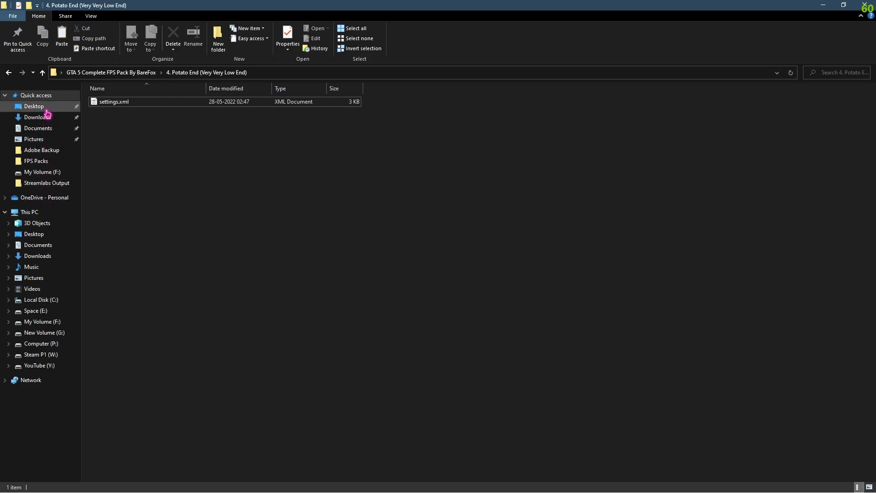
left_click(38, 128)
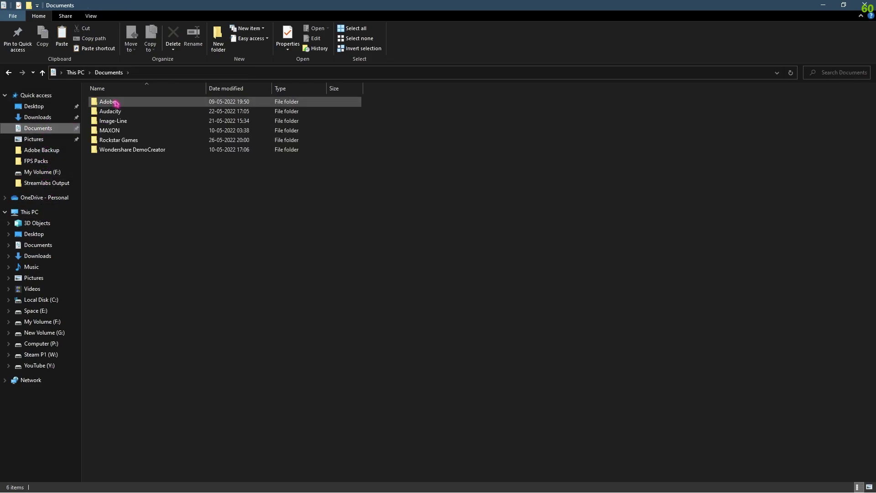
double_click(117, 140)
double_click(119, 106)
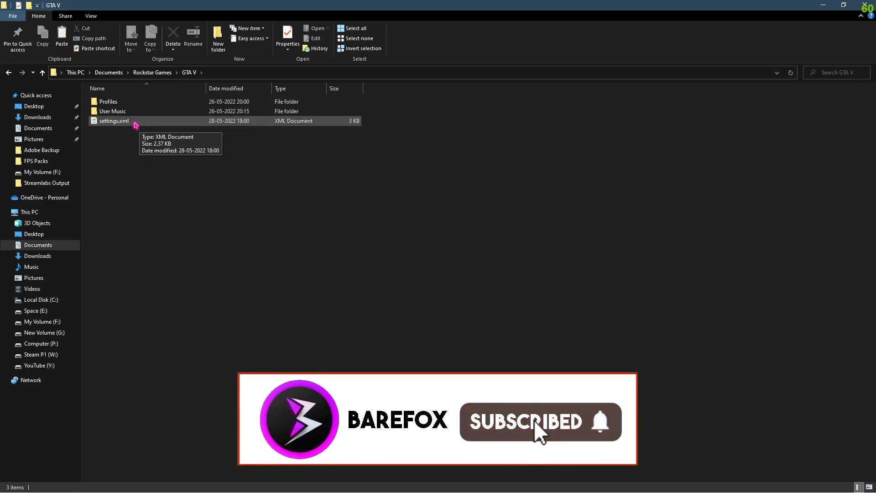
Create a new folder named Backup inside the GTA V folder
right_click(145, 161)
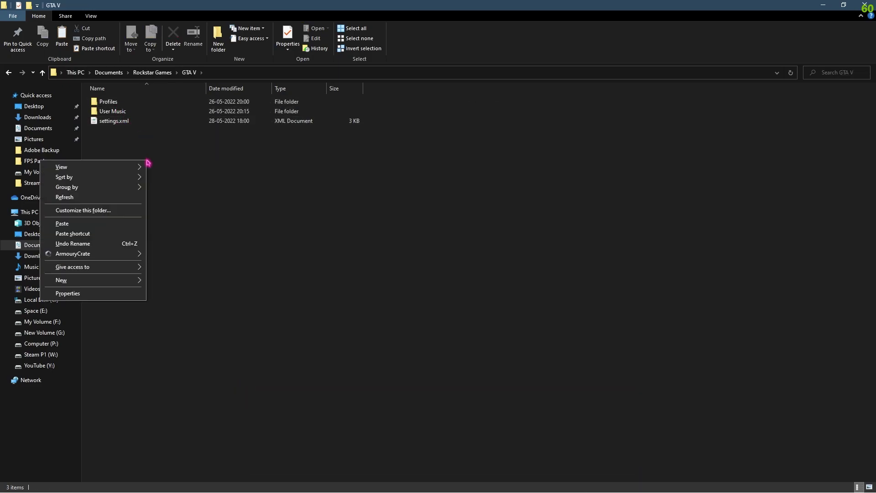
mouse_move(79, 278)
left_click(163, 309)
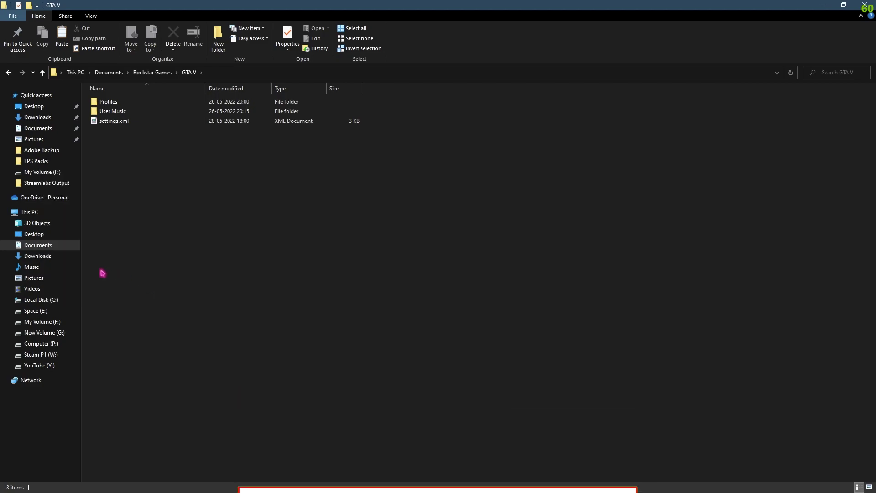
type("Backup")
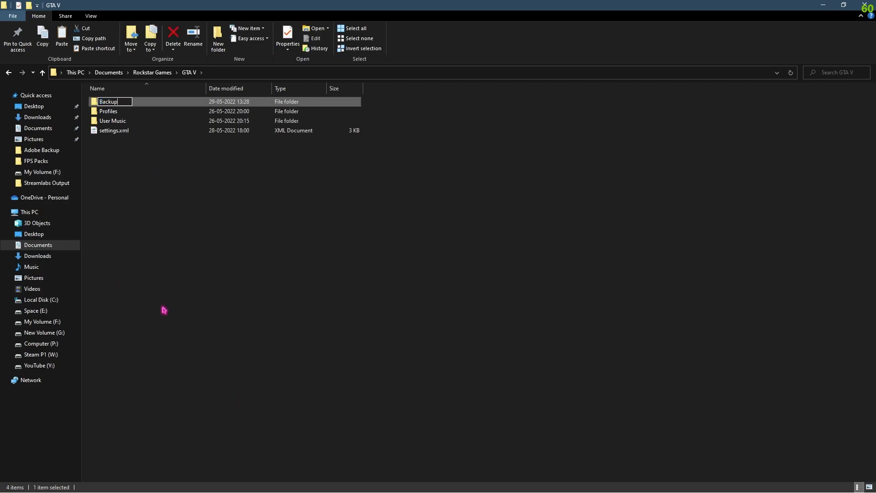
key("Return")
Move the old settings.xml into Backup, put the new settings.xml in its place, and minimise
left_click(127, 132)
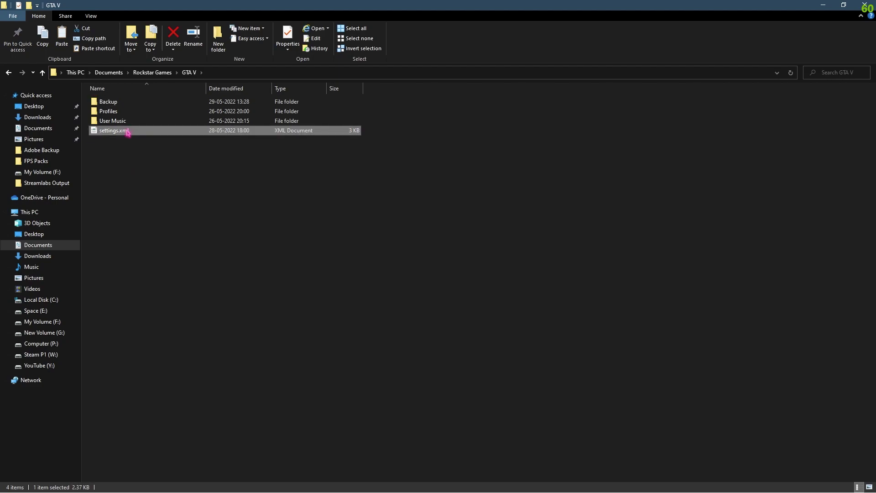
left_click_drag(128, 132, 110, 103)
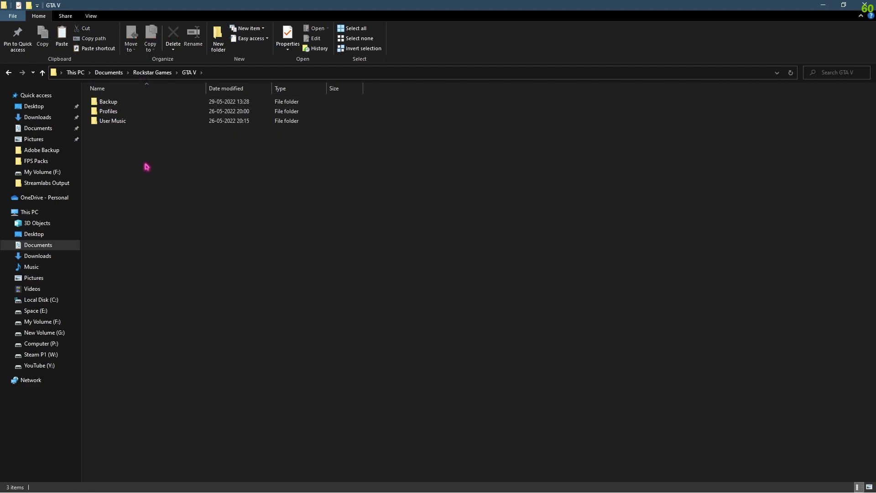
key("ctrl+z")
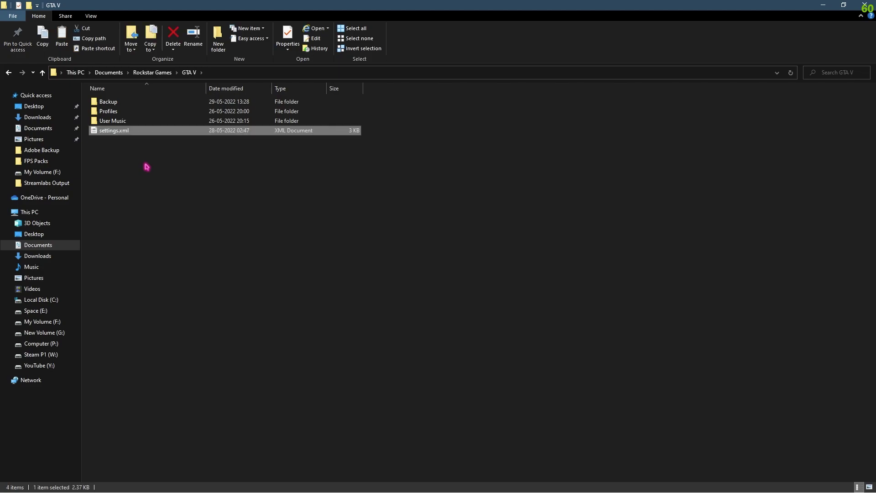
left_click(129, 139)
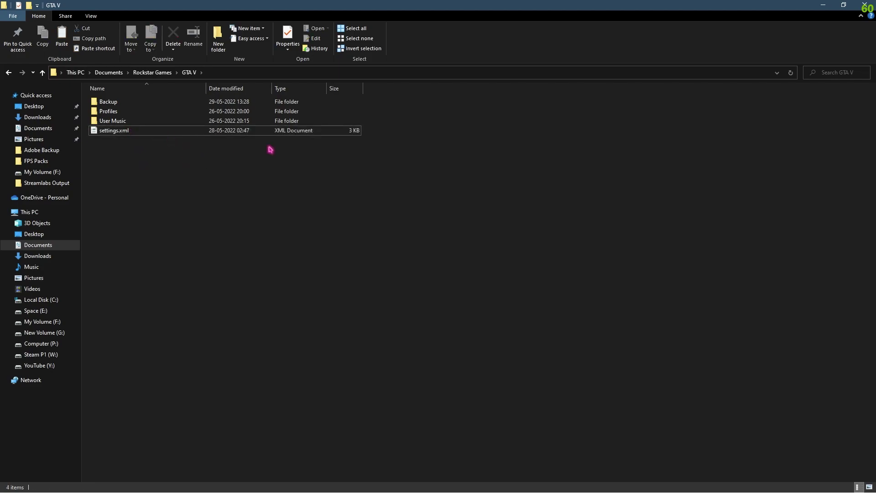
left_click(831, 8)
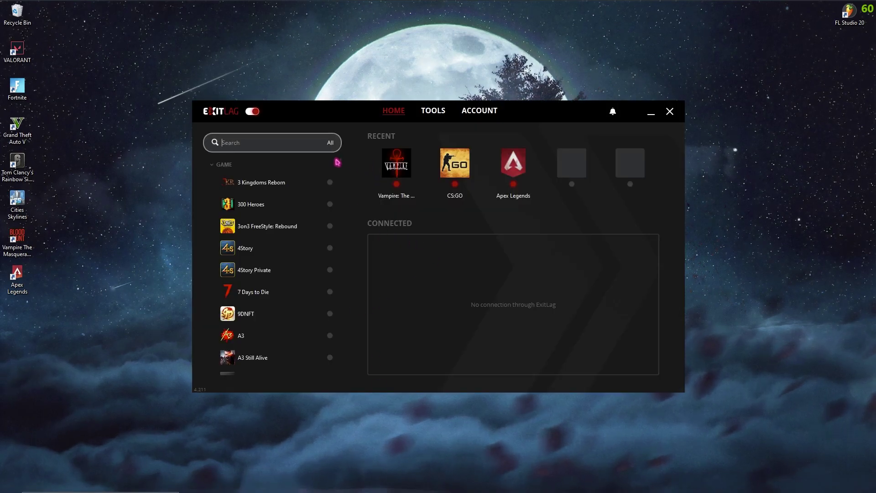
Search ExitLag's game list for 'GTA' and open GTA V's route settings
left_click(251, 146)
type("GTA")
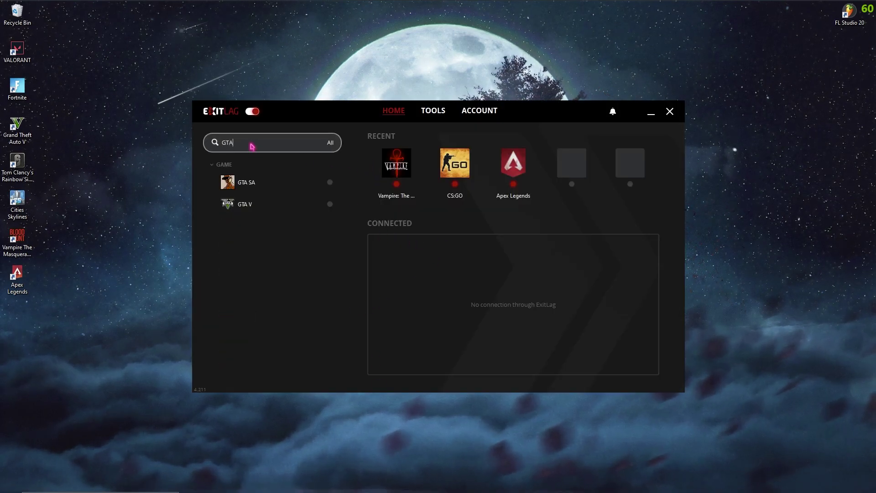
left_click(248, 205)
Set GTA V's game region to IN Mumbai01 and apply the routes
left_click(456, 182)
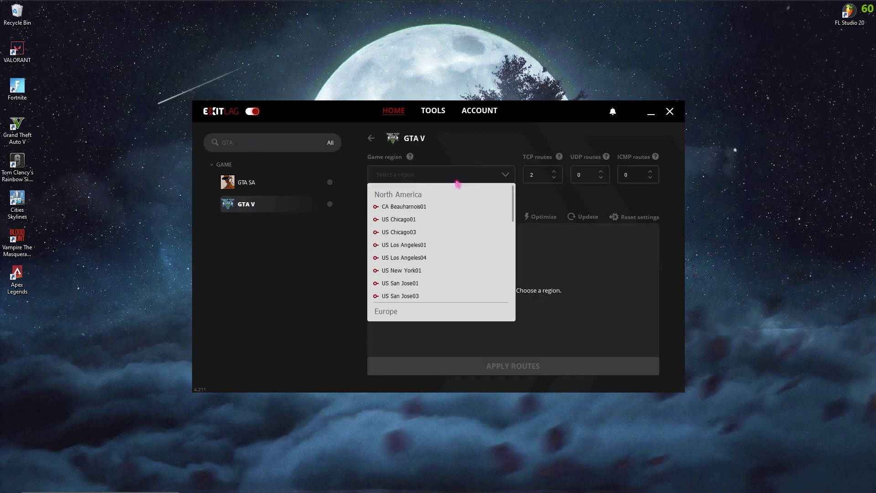
scroll(423, 233, "down", 5)
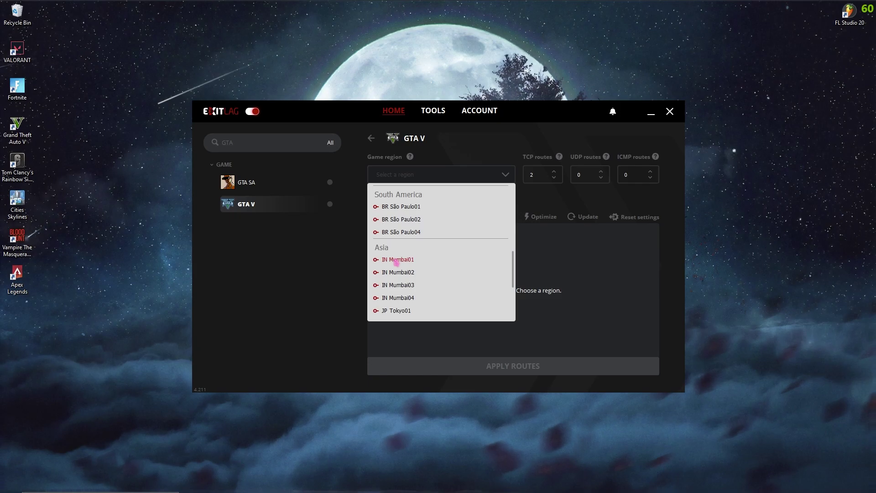
left_click(396, 259)
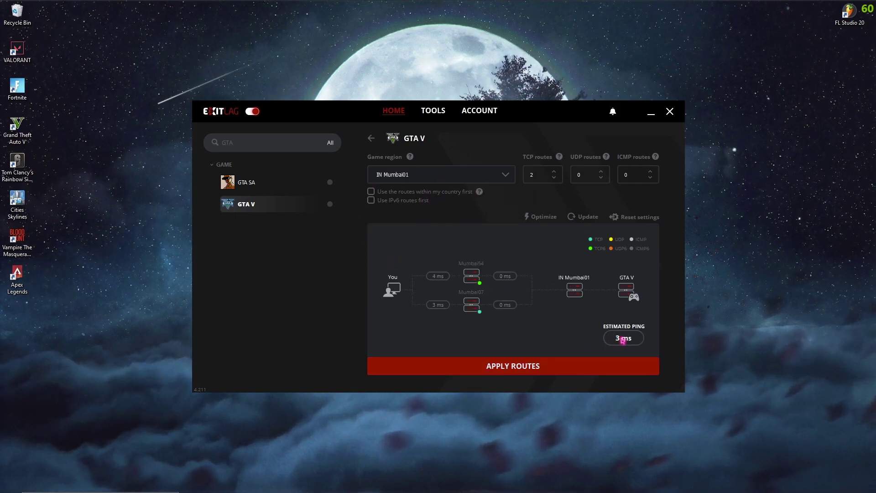
left_click(433, 175)
scroll(425, 197, "down", 1)
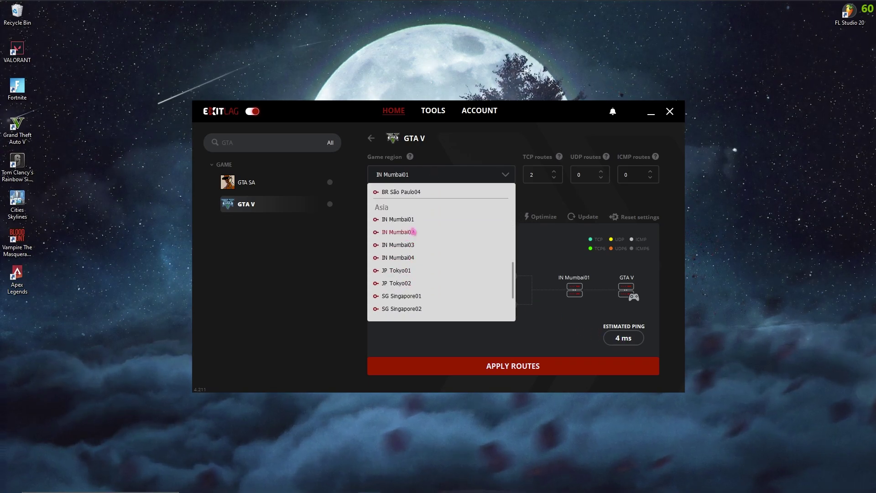
left_click(431, 179)
left_click(540, 366)
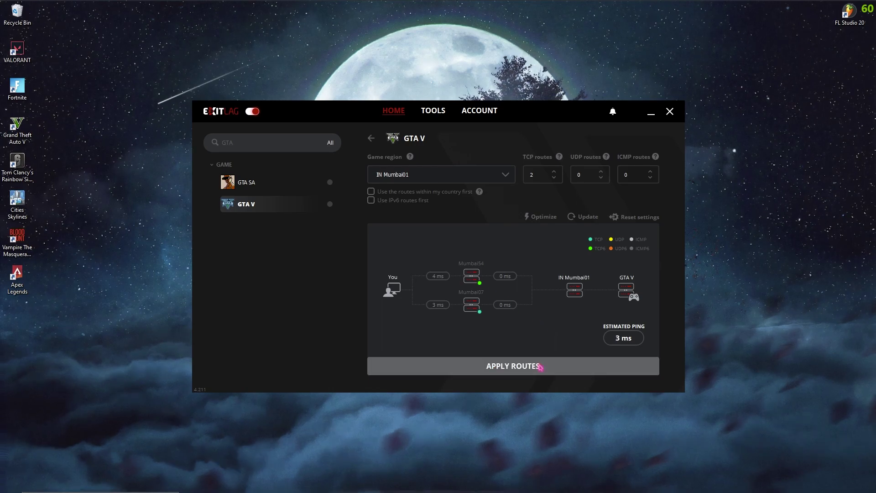
Turn on Disable Energy Efficient Ethernet under ExitLag's FPS Boost tools, then minimise ExitLag
left_click(429, 114)
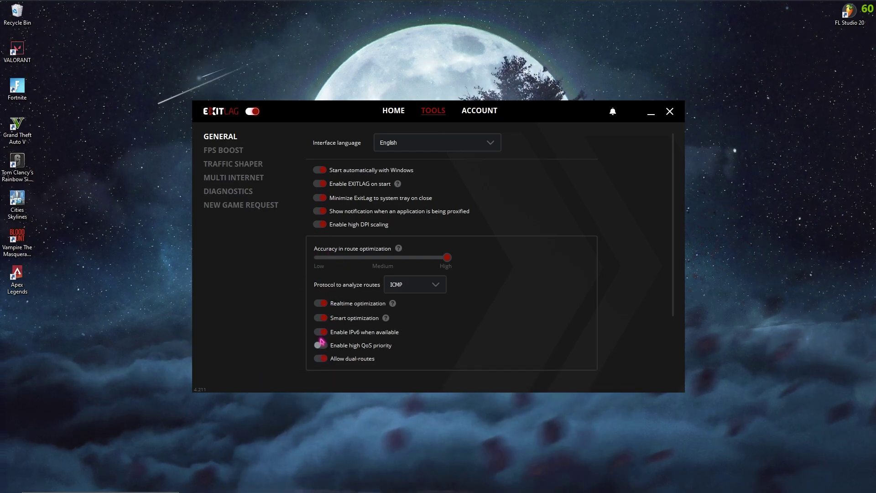
left_click(220, 154)
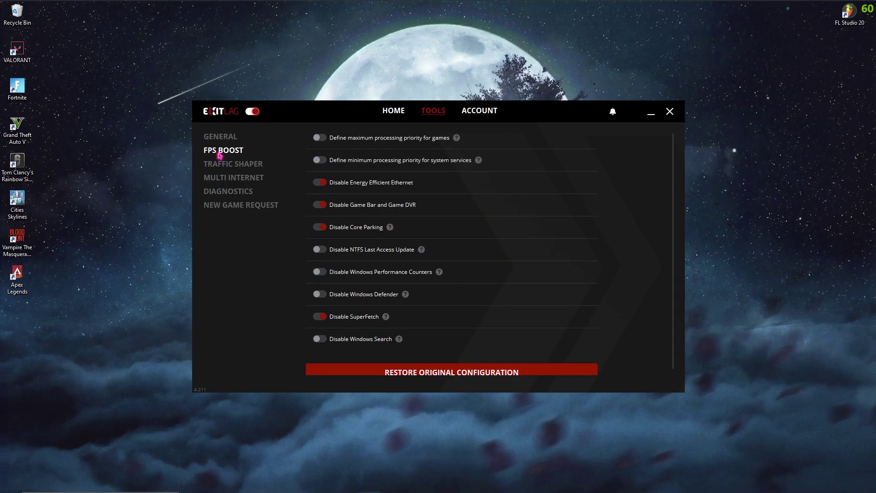
left_click(322, 181)
scroll(327, 246, "down", 1)
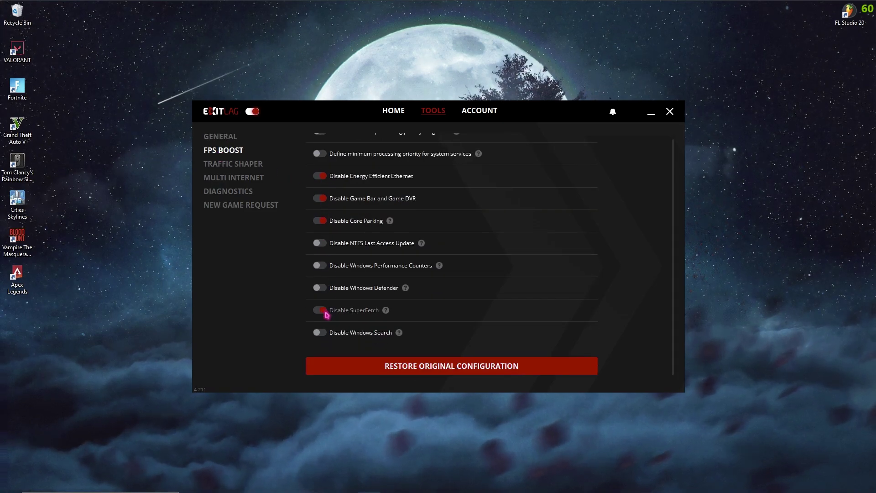
left_click(650, 116)
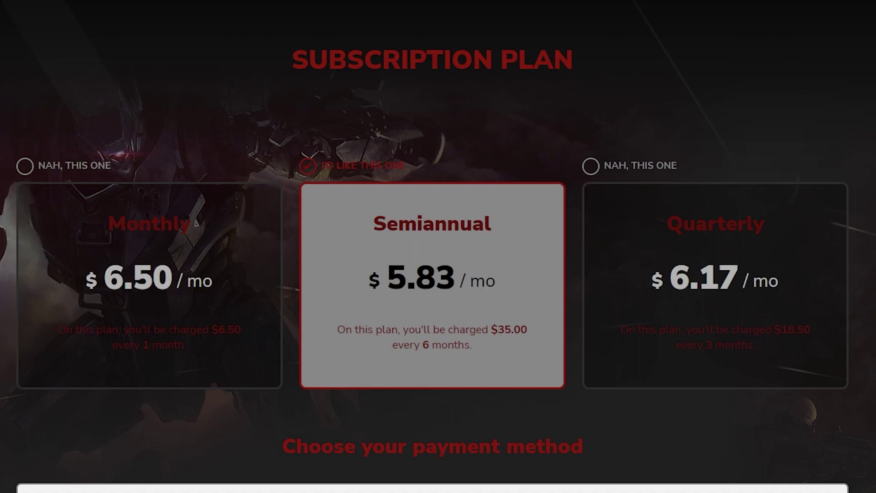
Scroll through ExitLag's subscription plans and payment methods on its website
scroll(219, 299, "down", 3)
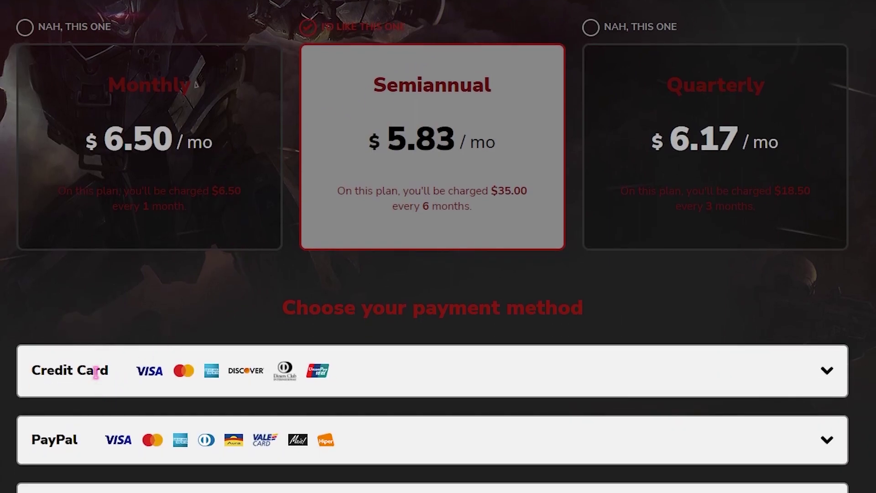
scroll(88, 379, "down", 2)
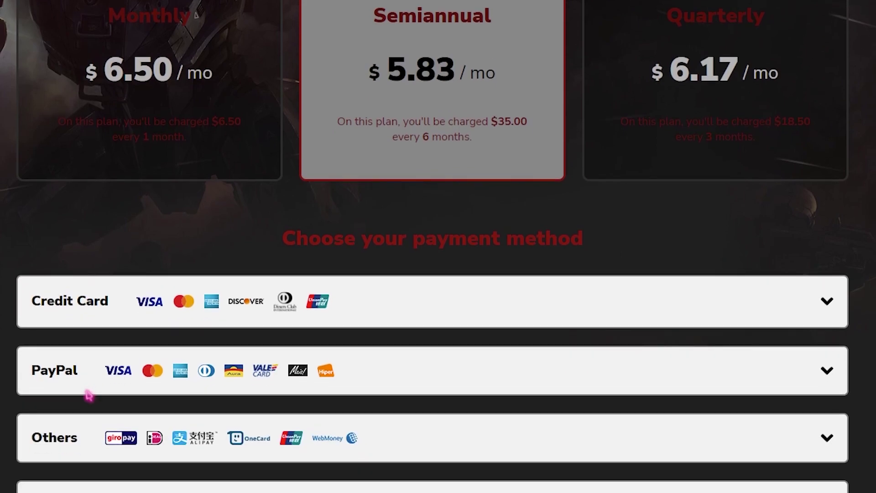
scroll(88, 395, "up", 3)
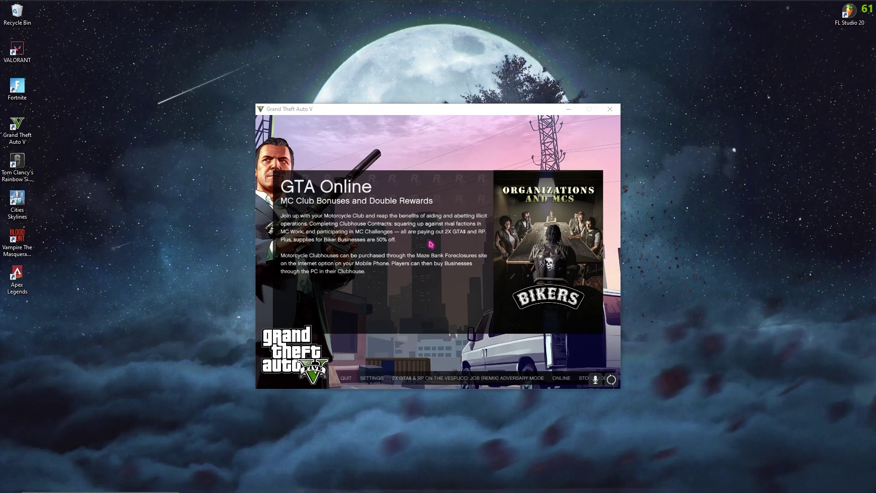
View GTA V's Graphics settings (DirectX 10, Windowed, 800 x 600), then quit the game with Alt+F4
left_click(379, 380)
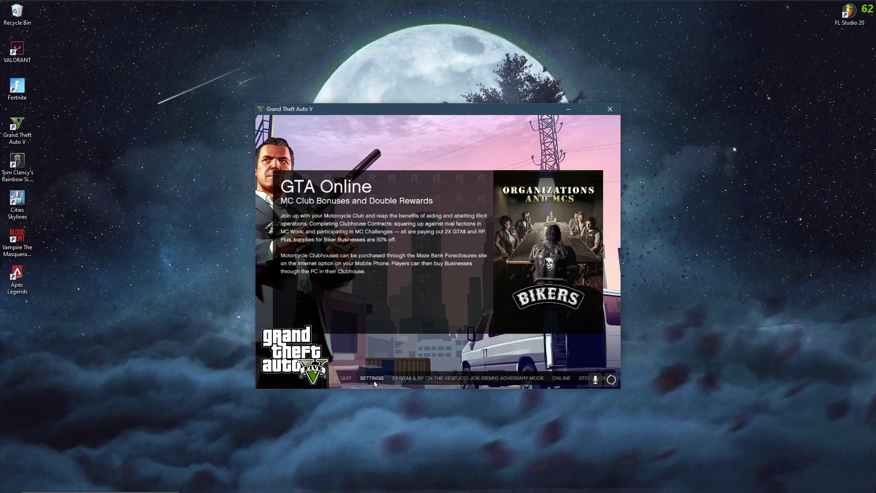
left_click(373, 380)
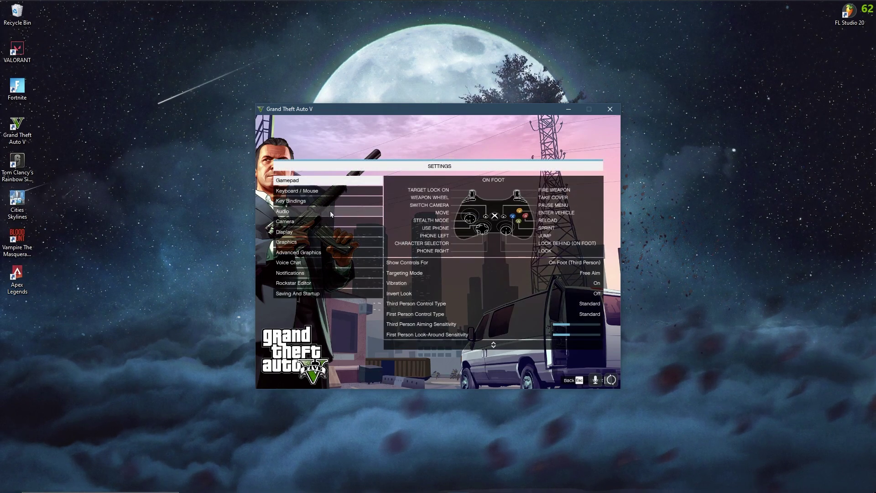
left_click(320, 241)
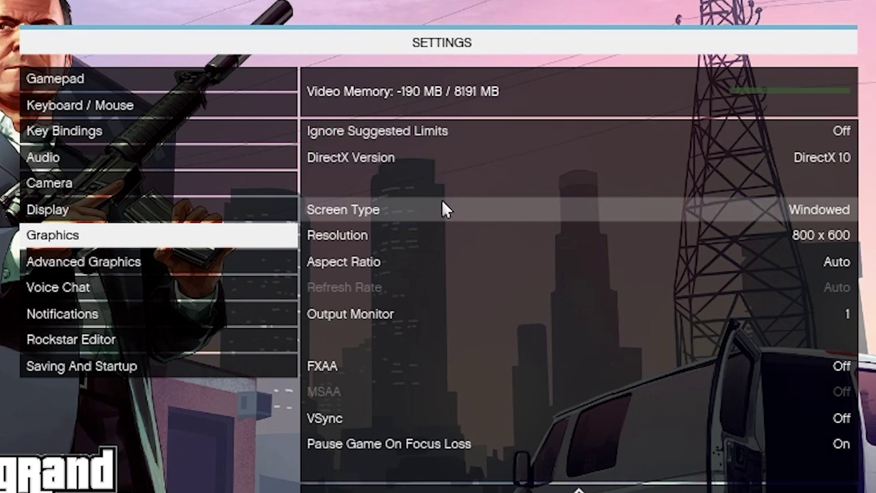
key("alt+F4")
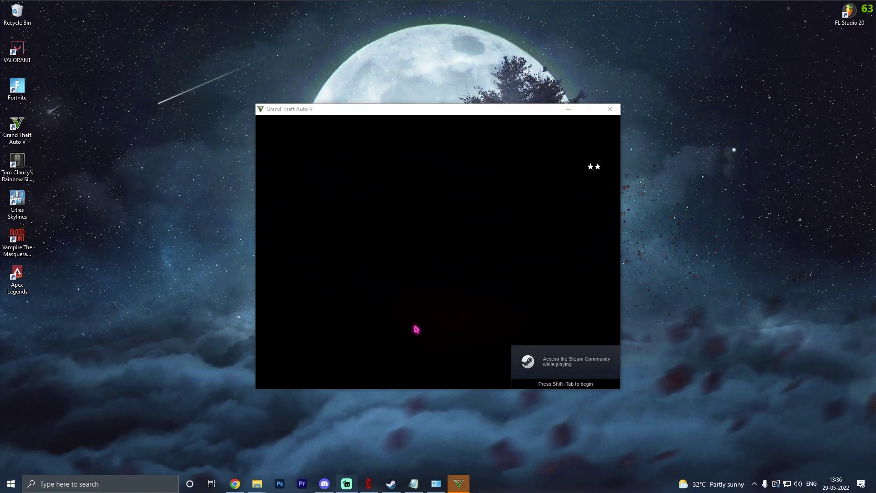
Bring the relaunched Grand Theft Auto V window into focus while it loads
left_click(468, 489)
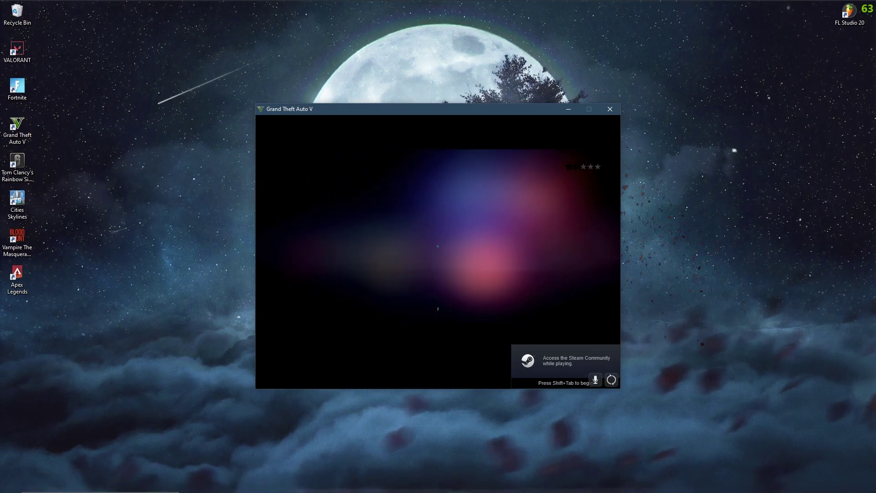